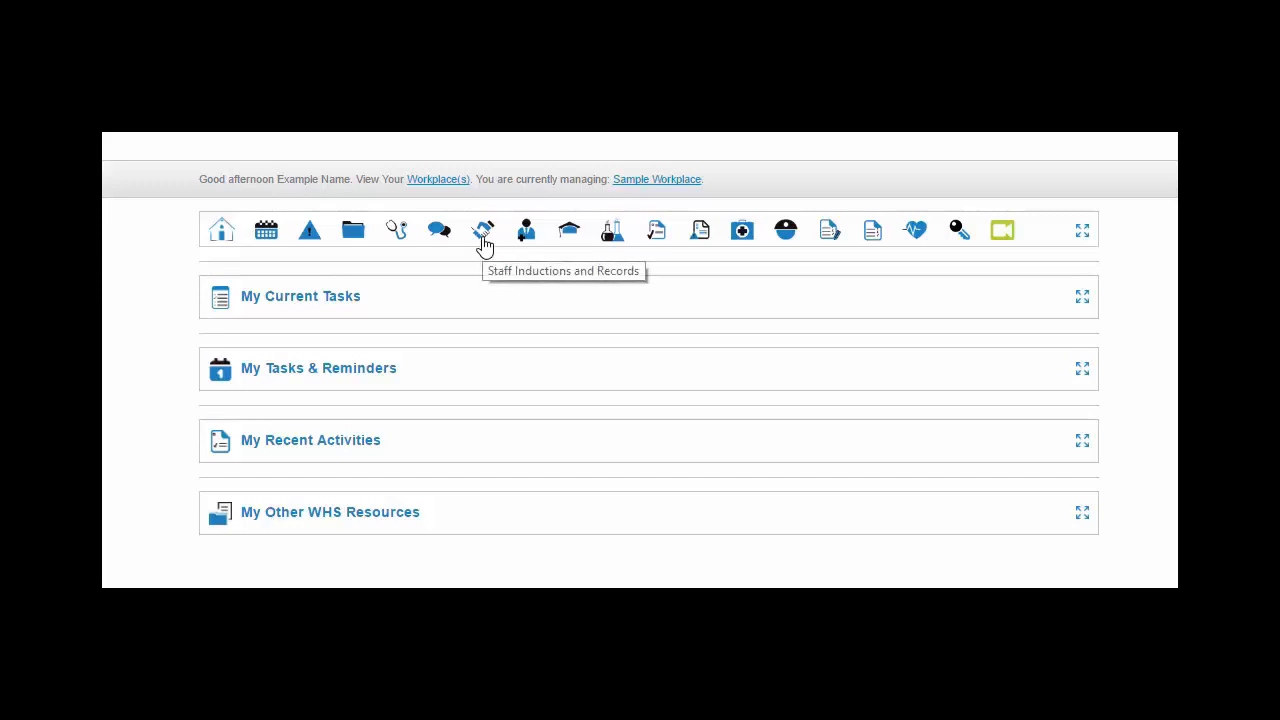
# Step: Open the Staff Inductions and Records module and look through its list of staff records
pyautogui.click(483, 237)
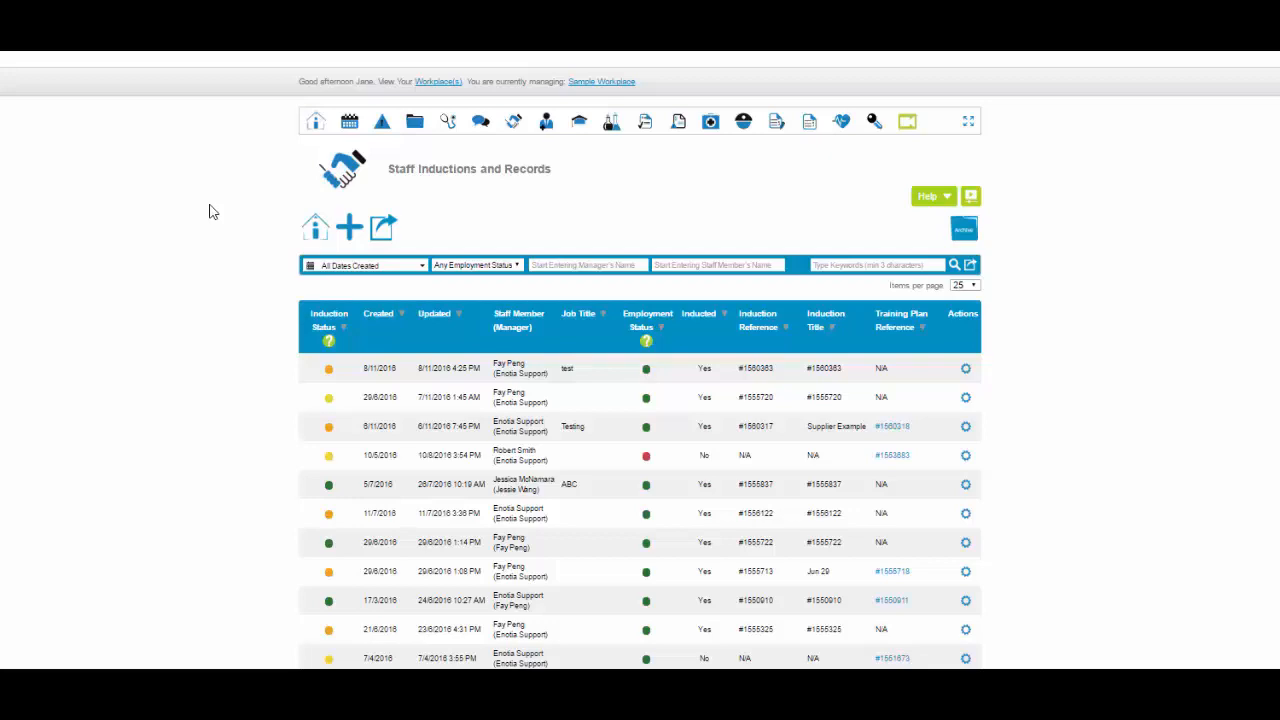
pyautogui.scroll(-3, 211, 211)
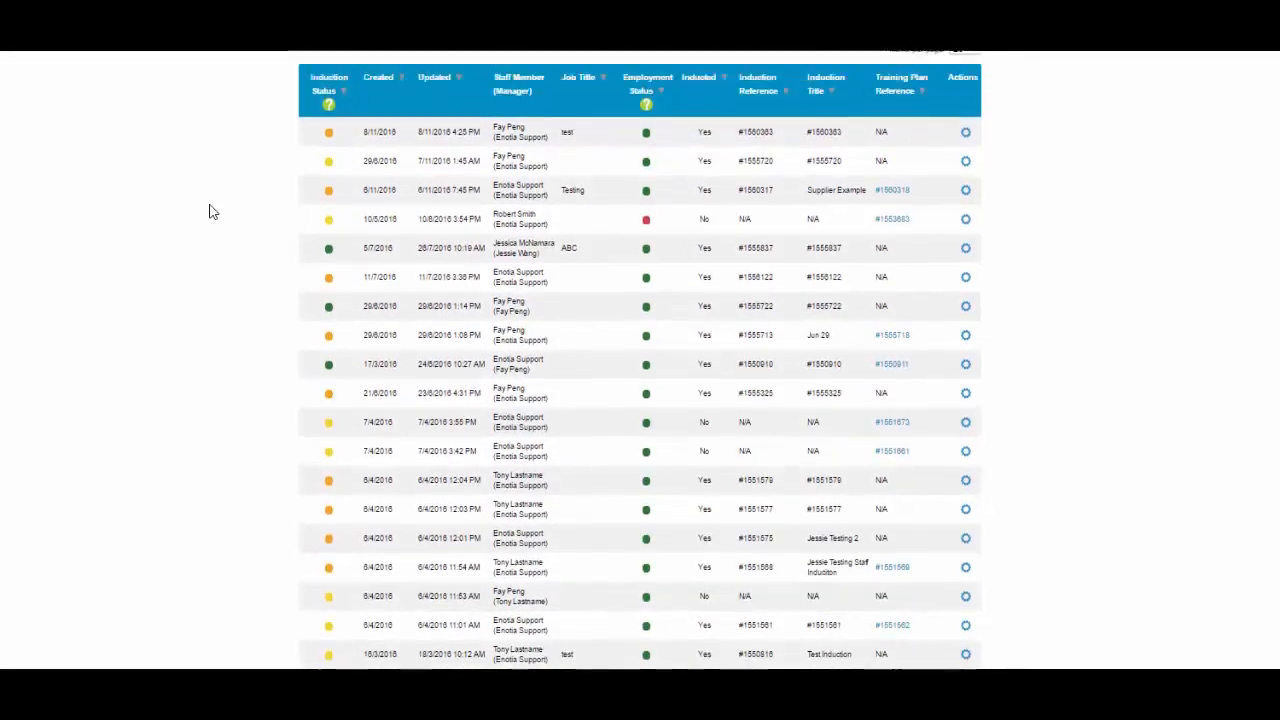
pyautogui.scroll(3, 211, 211)
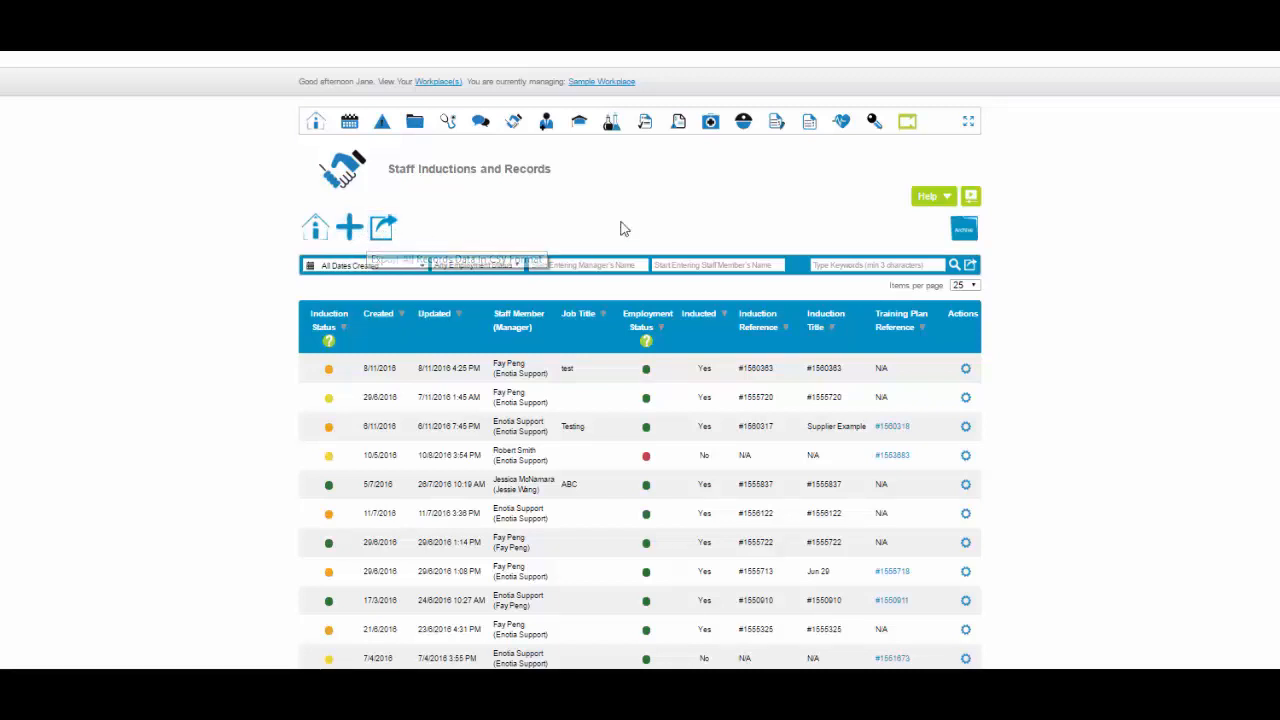
# Step: Read the module's help notes and view the archive of staff inductions from before March 15th, 2016
pyautogui.click(947, 203)
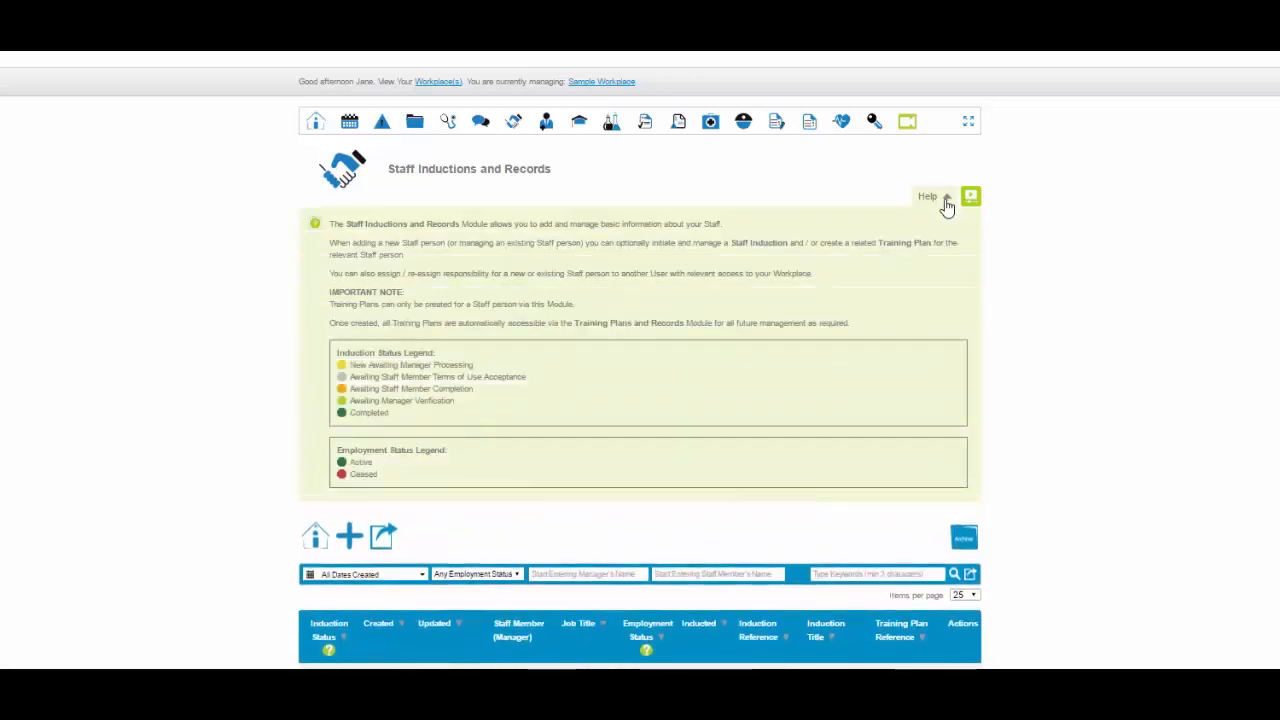
pyautogui.click(949, 204)
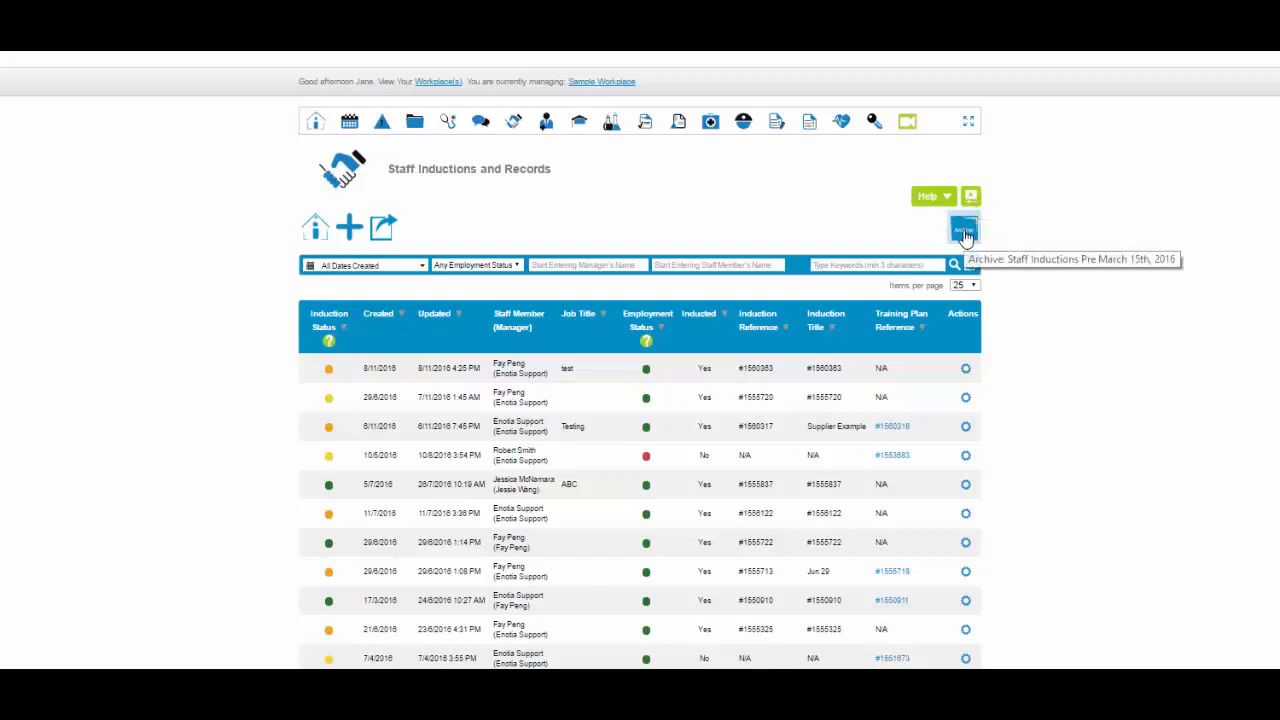
pyautogui.click(963, 233)
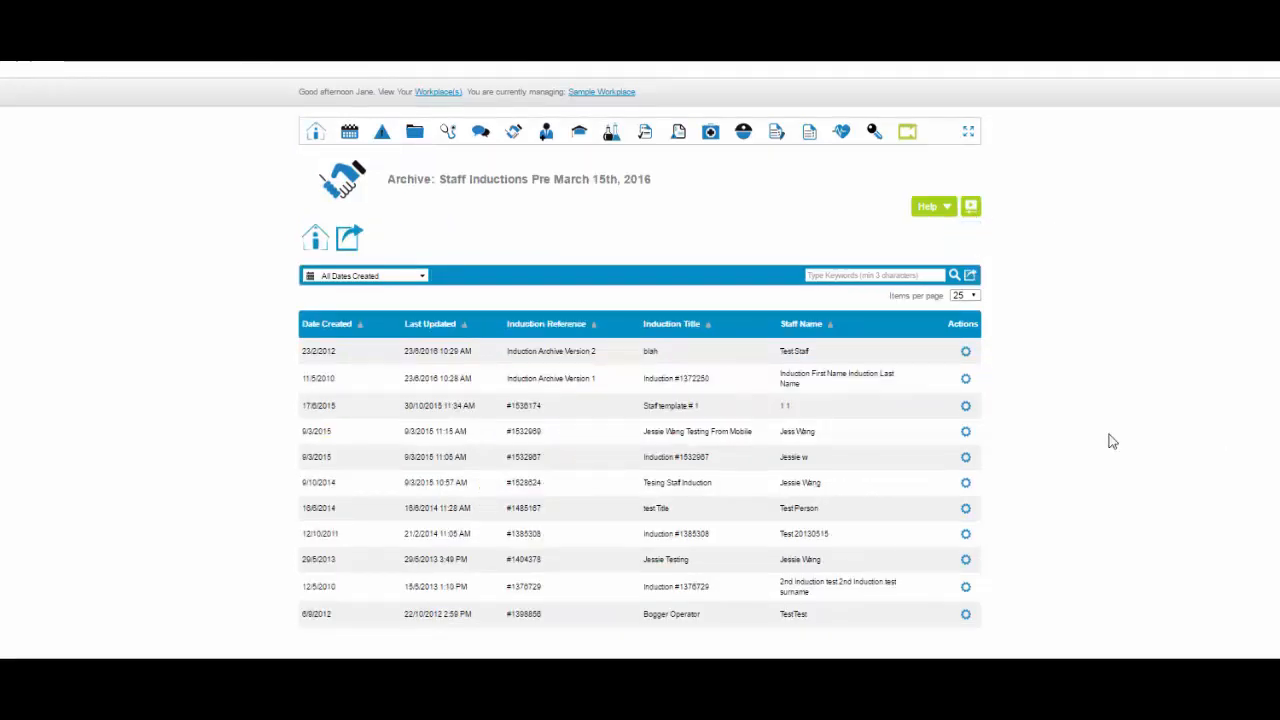
pyautogui.click(965, 351)
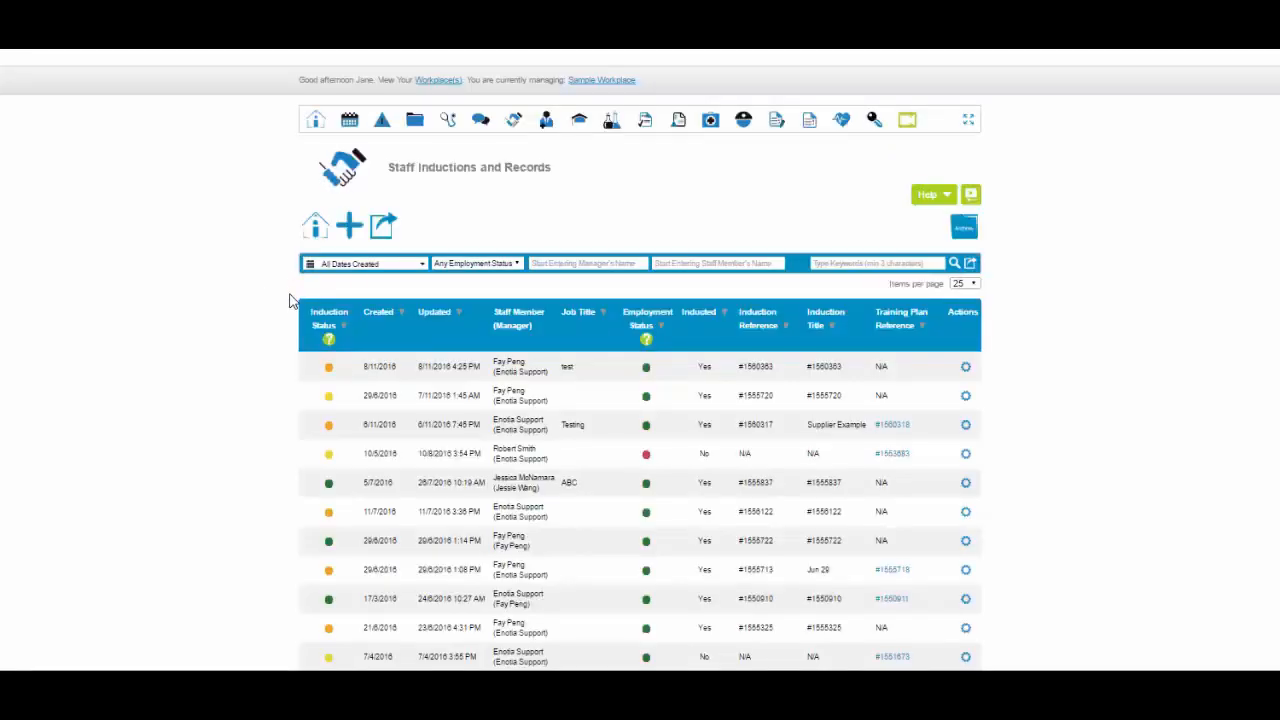
# Step: Examine the record list's filters for creation date, employment status and staff member, and its keyword search
pyautogui.click(420, 266)
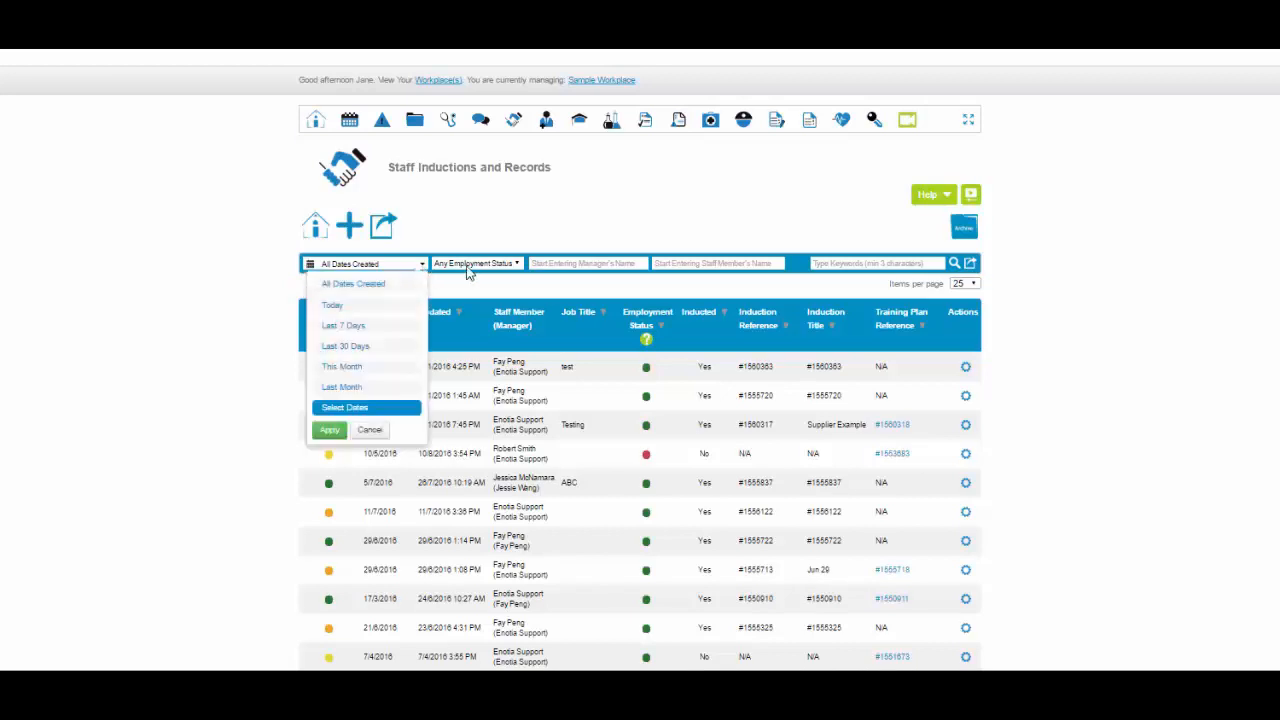
pyautogui.click(517, 266)
pyautogui.click(678, 262)
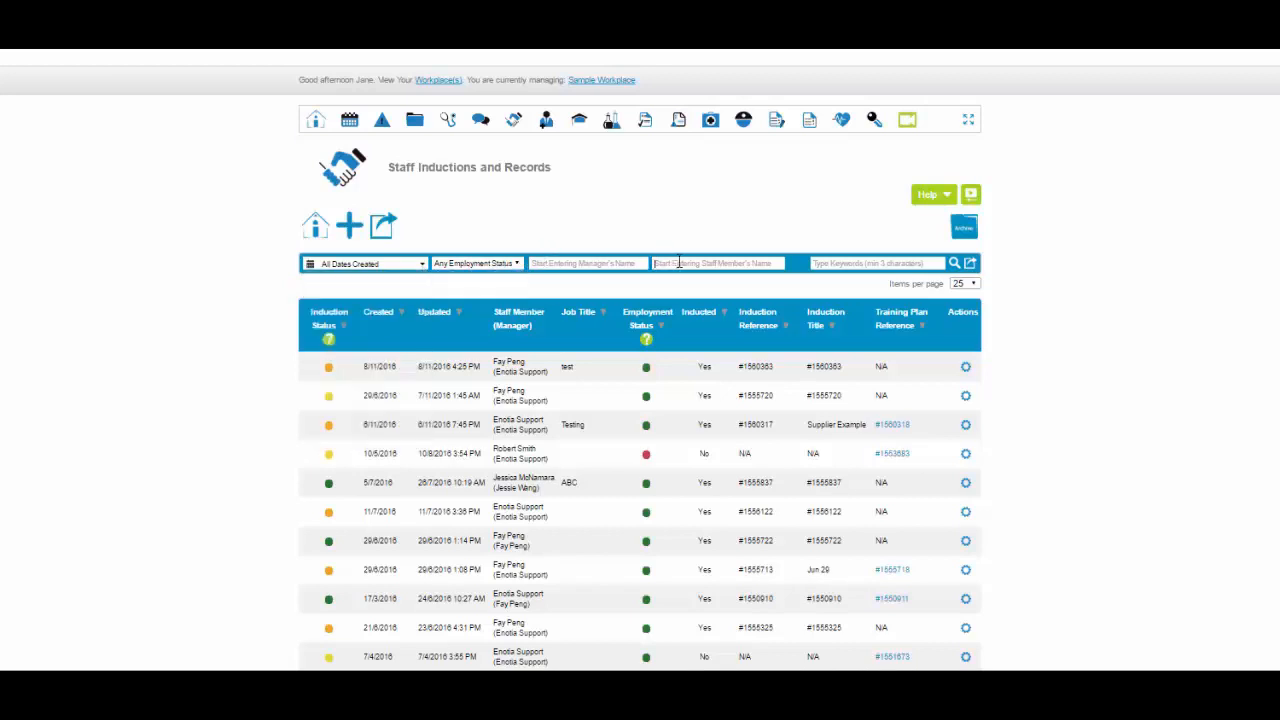
pyautogui.click(836, 263)
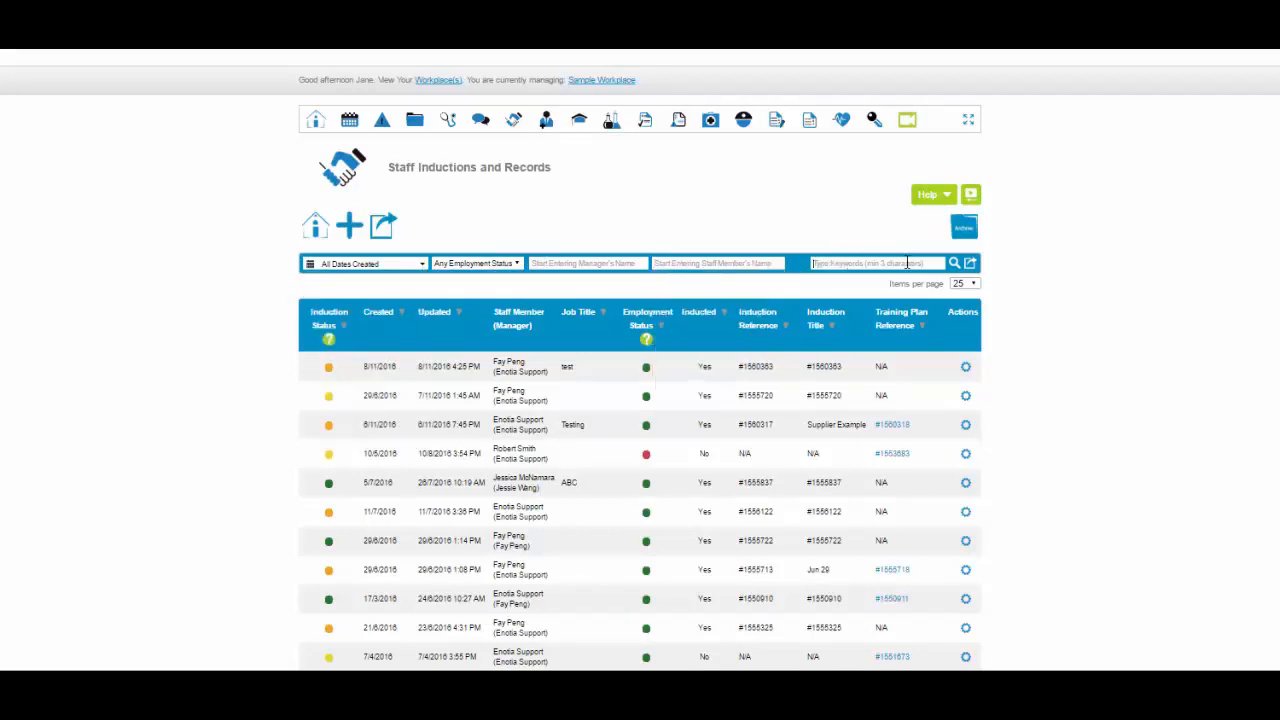
# Step: Export the listed records, reviewing the available export fields and toggling the Staff Induction ID field
pyautogui.click(971, 265)
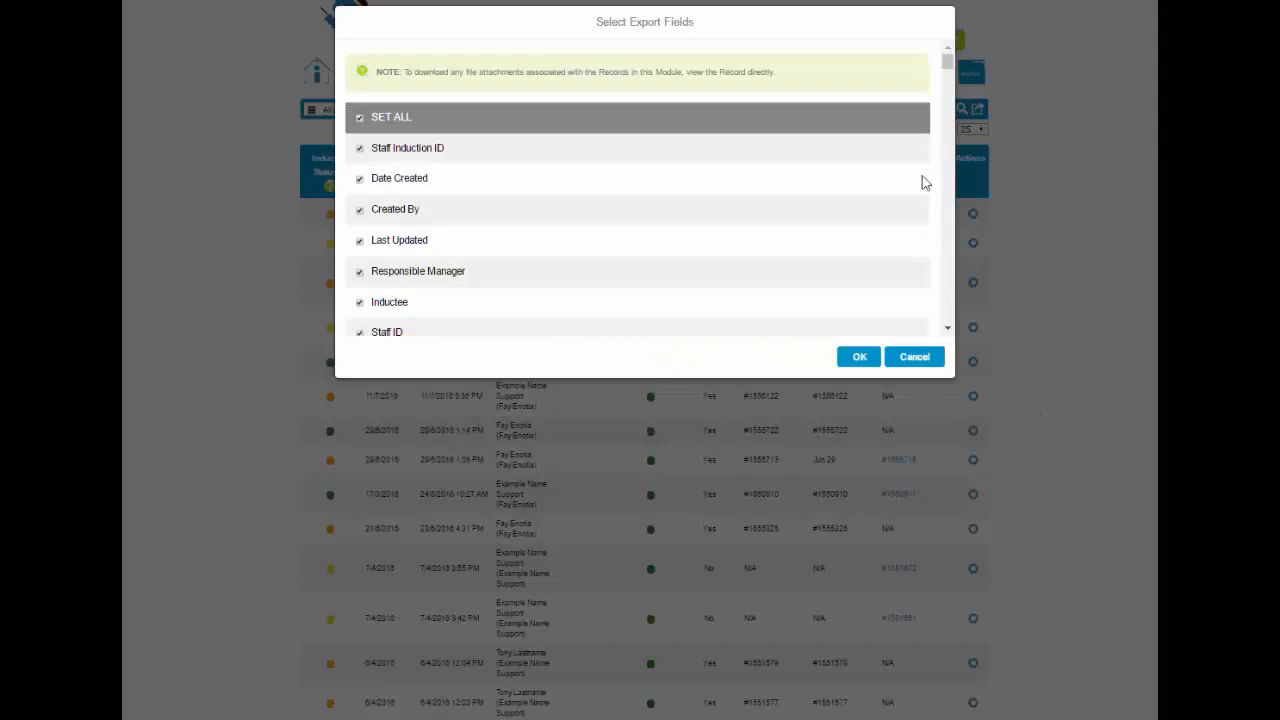
pyautogui.scroll(-3, 945, 195)
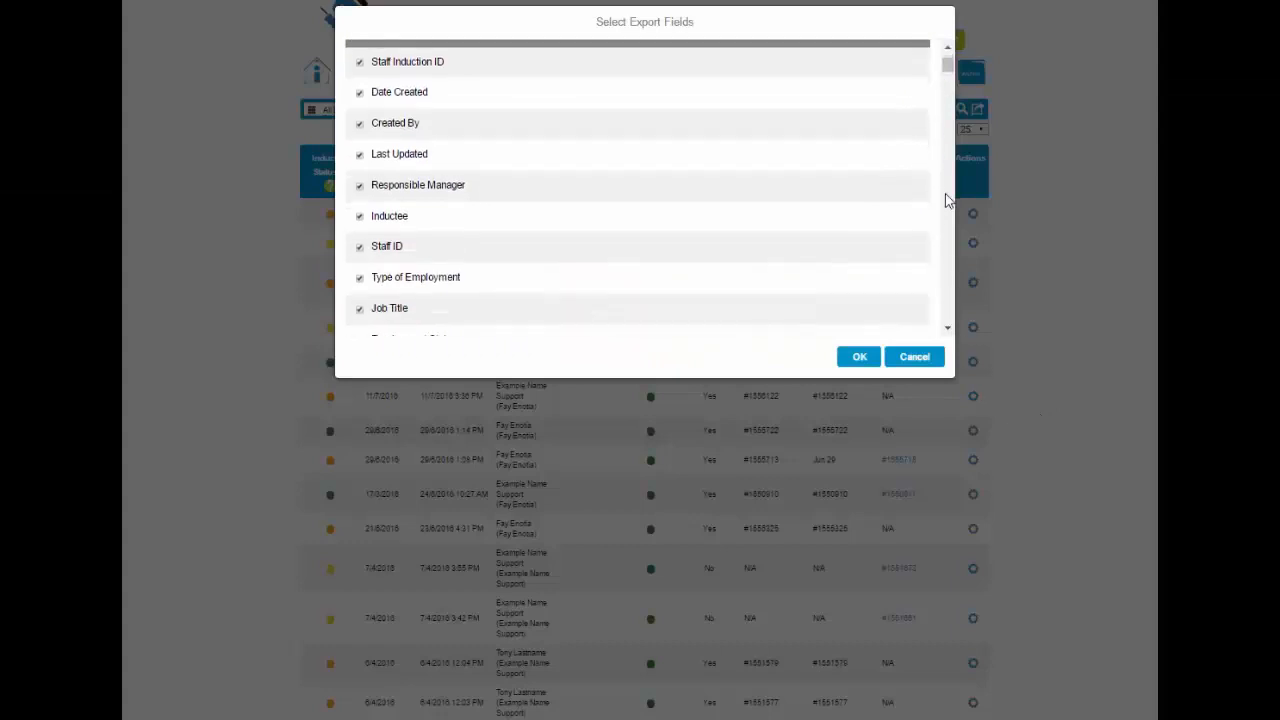
pyautogui.scroll(-5, 946, 195)
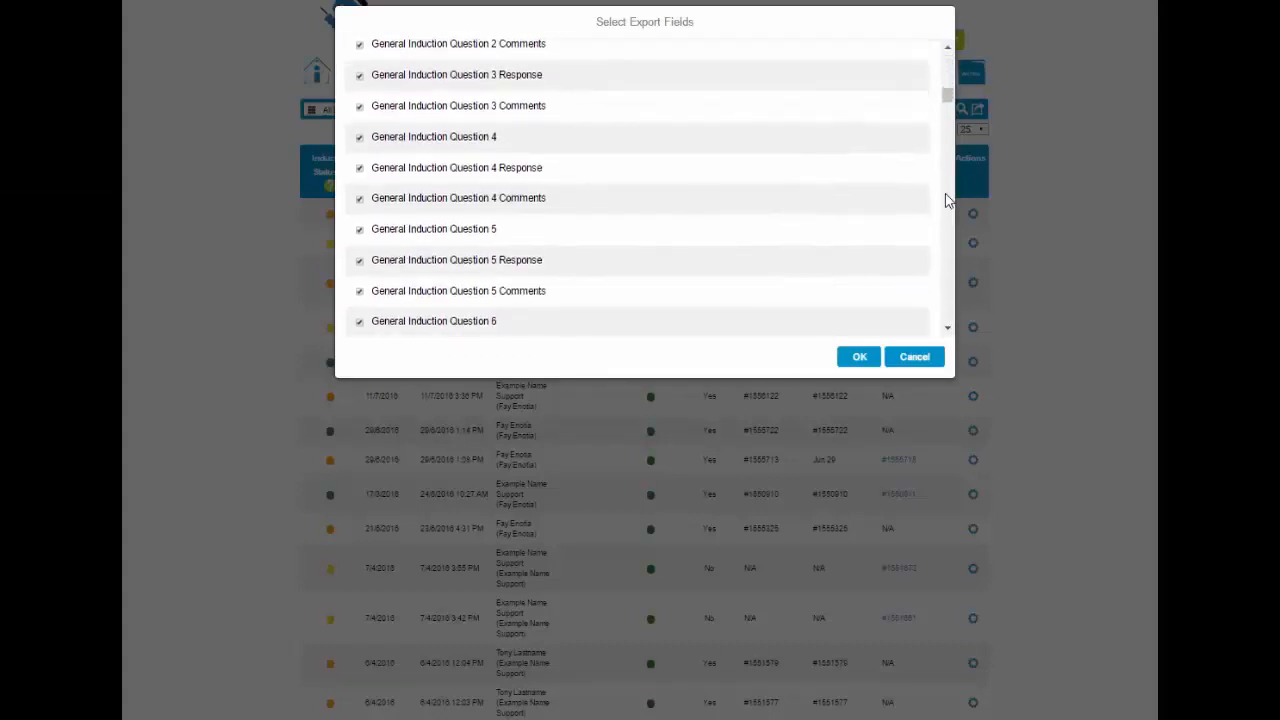
pyautogui.scroll(8, 946, 200)
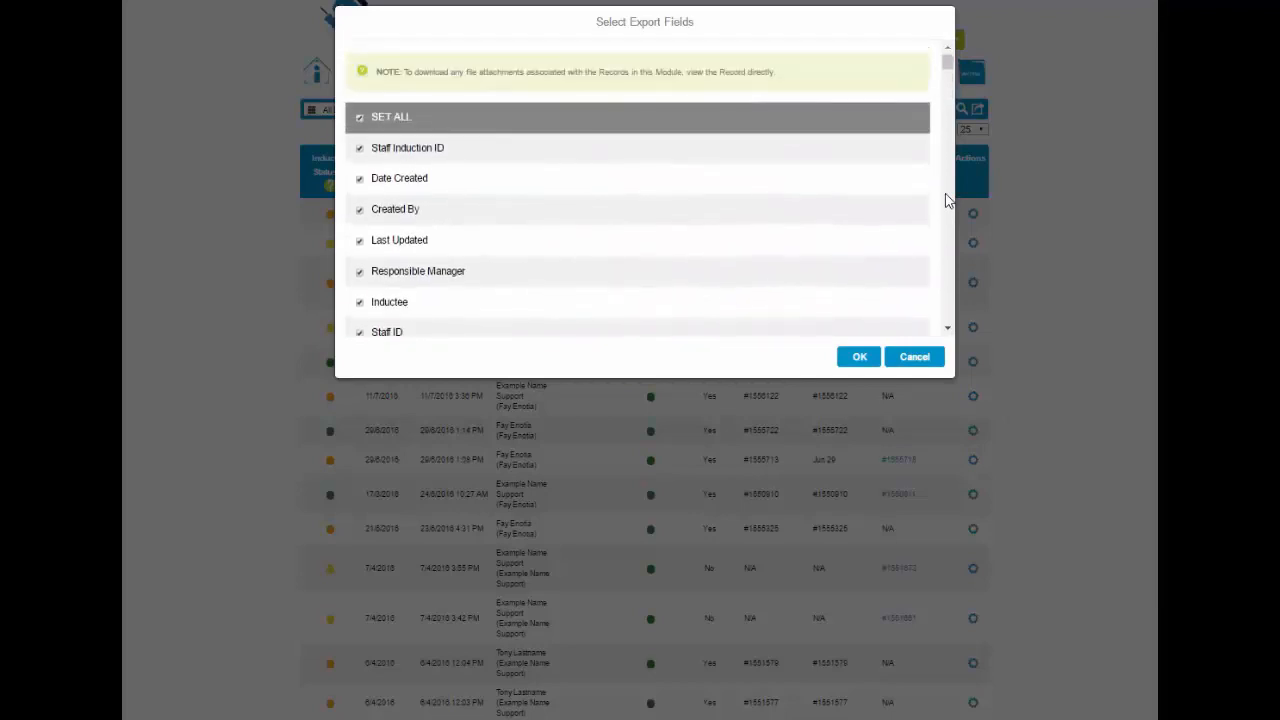
pyautogui.click(360, 150)
pyautogui.click(858, 360)
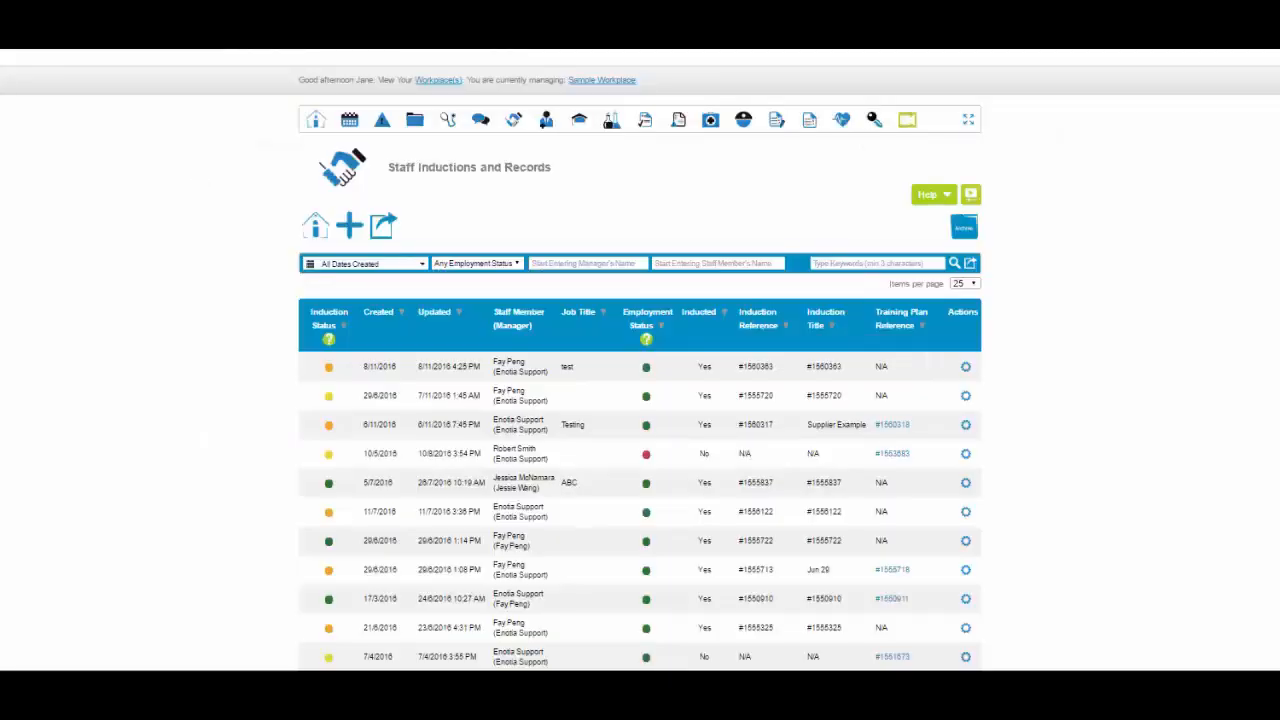
# Step: Check the actions available for the first record and start a new staff induction record
pyautogui.click(965, 368)
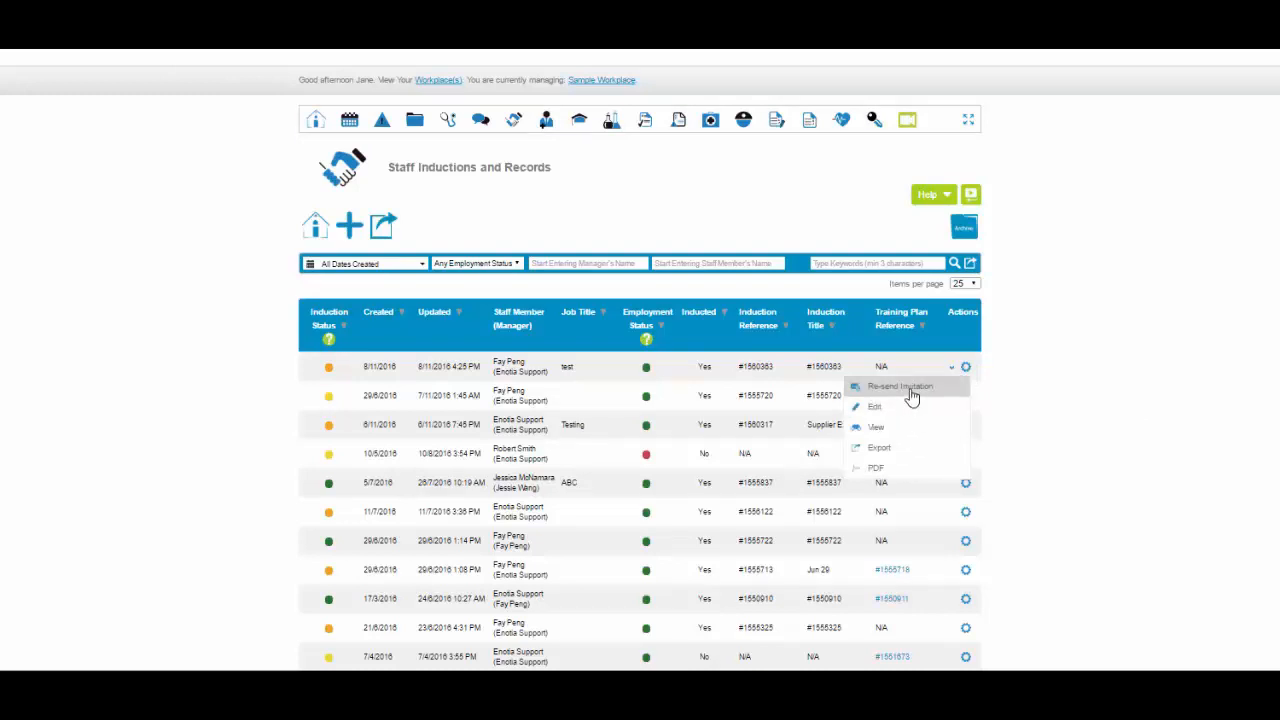
pyautogui.click(349, 228)
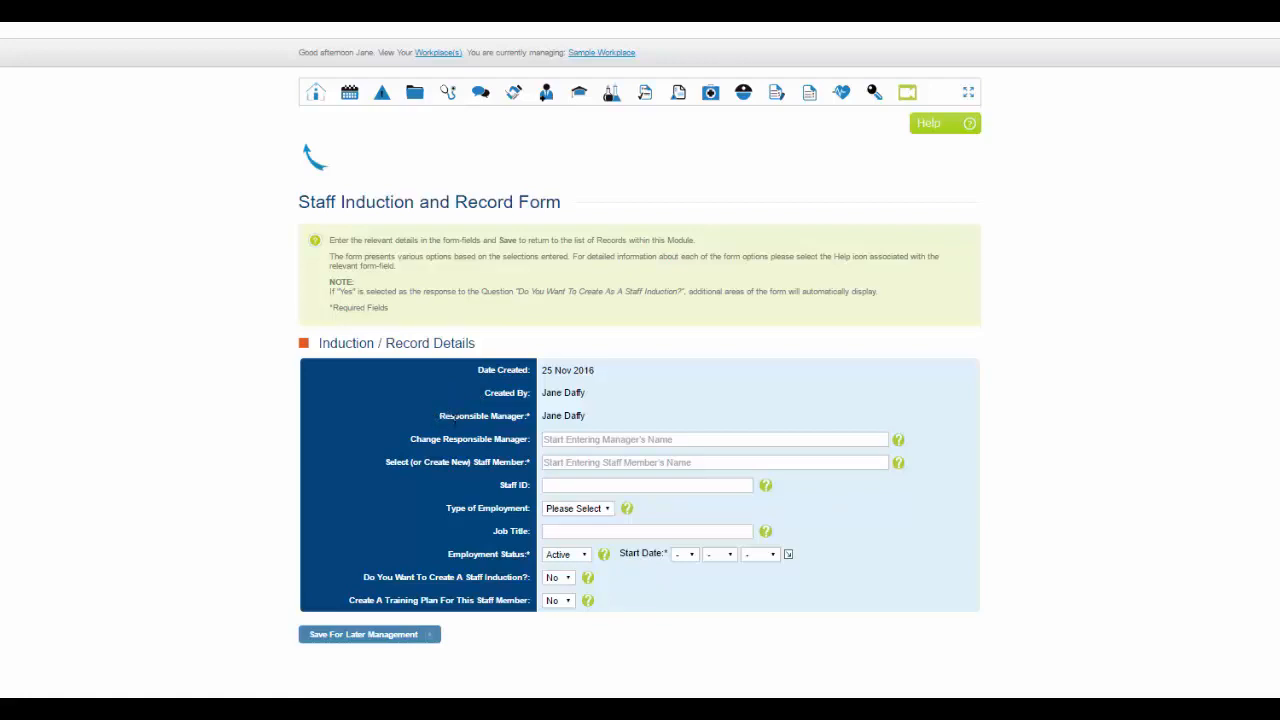
# Step: Assign a different responsible manager to the new record and select an existing staff member for it
pyautogui.click(552, 439)
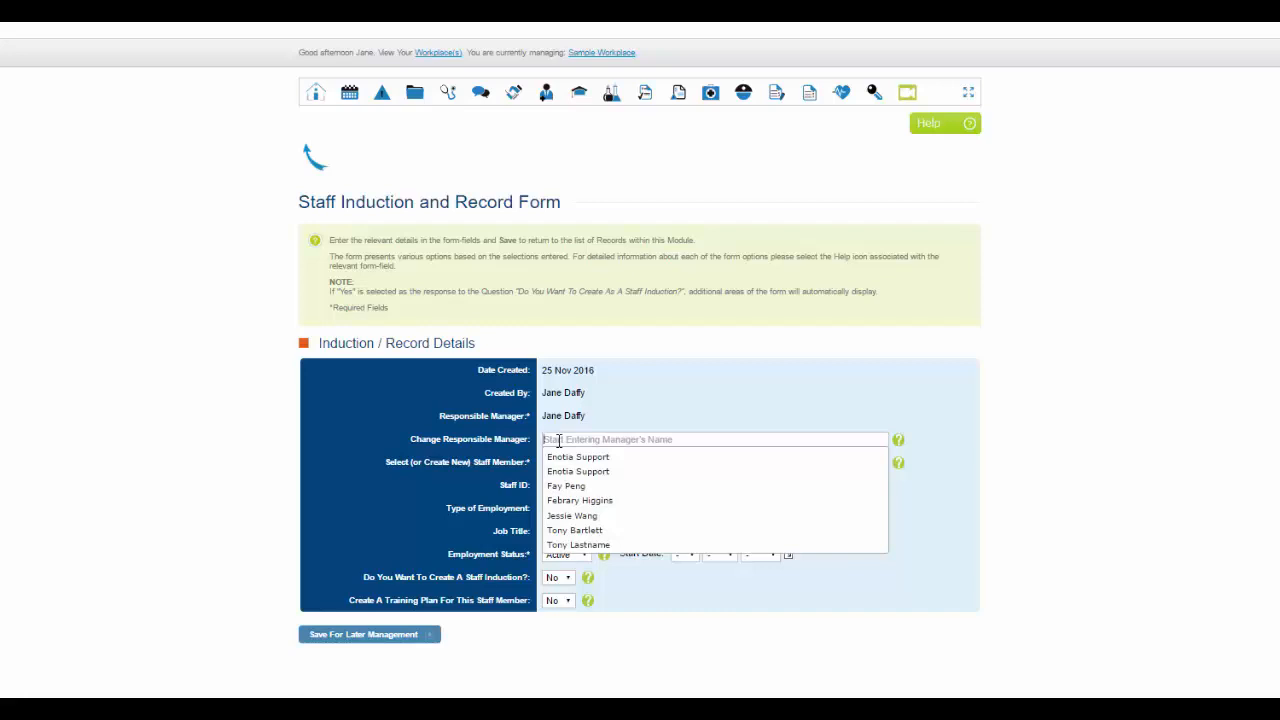
pyautogui.write('tony')
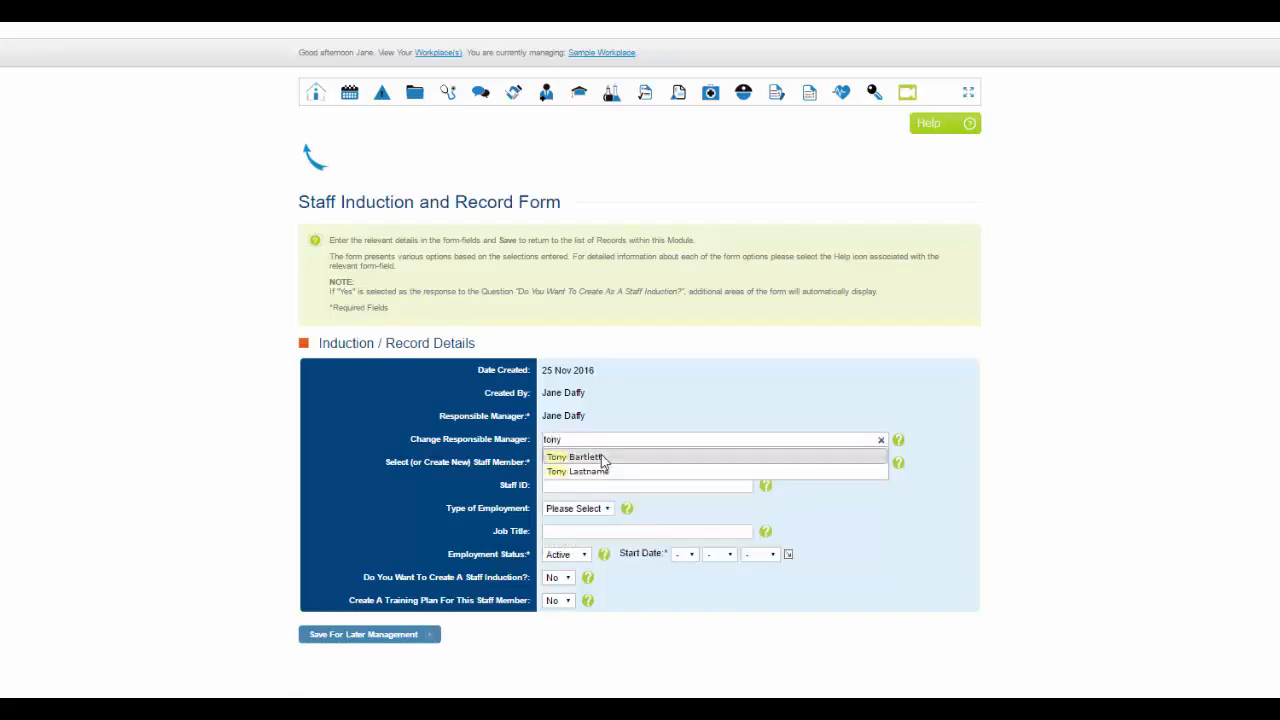
pyautogui.click(585, 457)
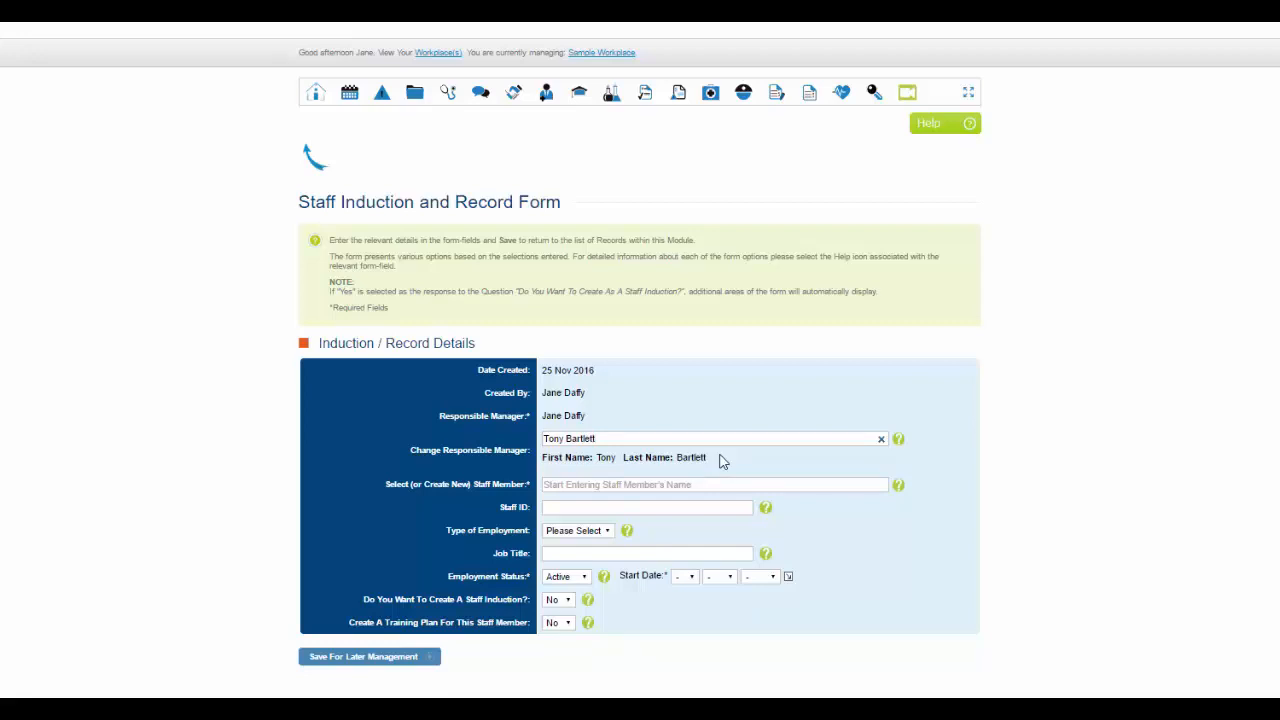
pyautogui.click(576, 484)
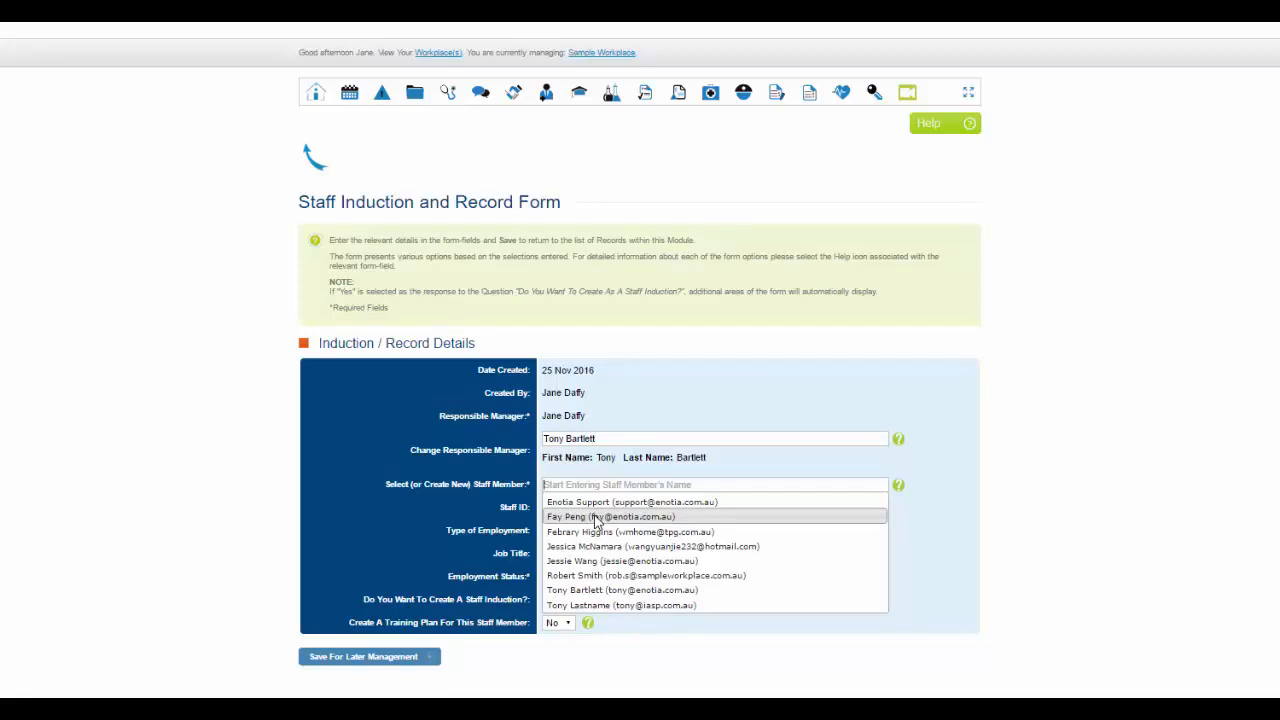
pyautogui.write('fay')
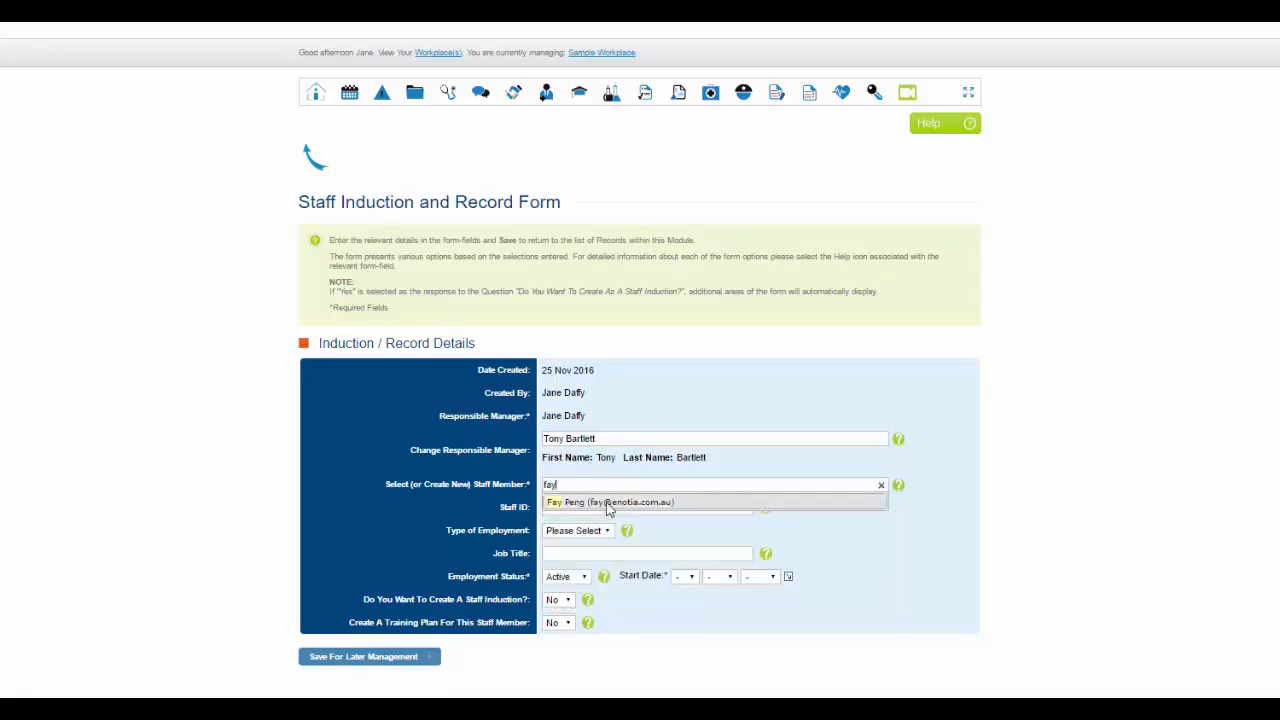
pyautogui.click(608, 502)
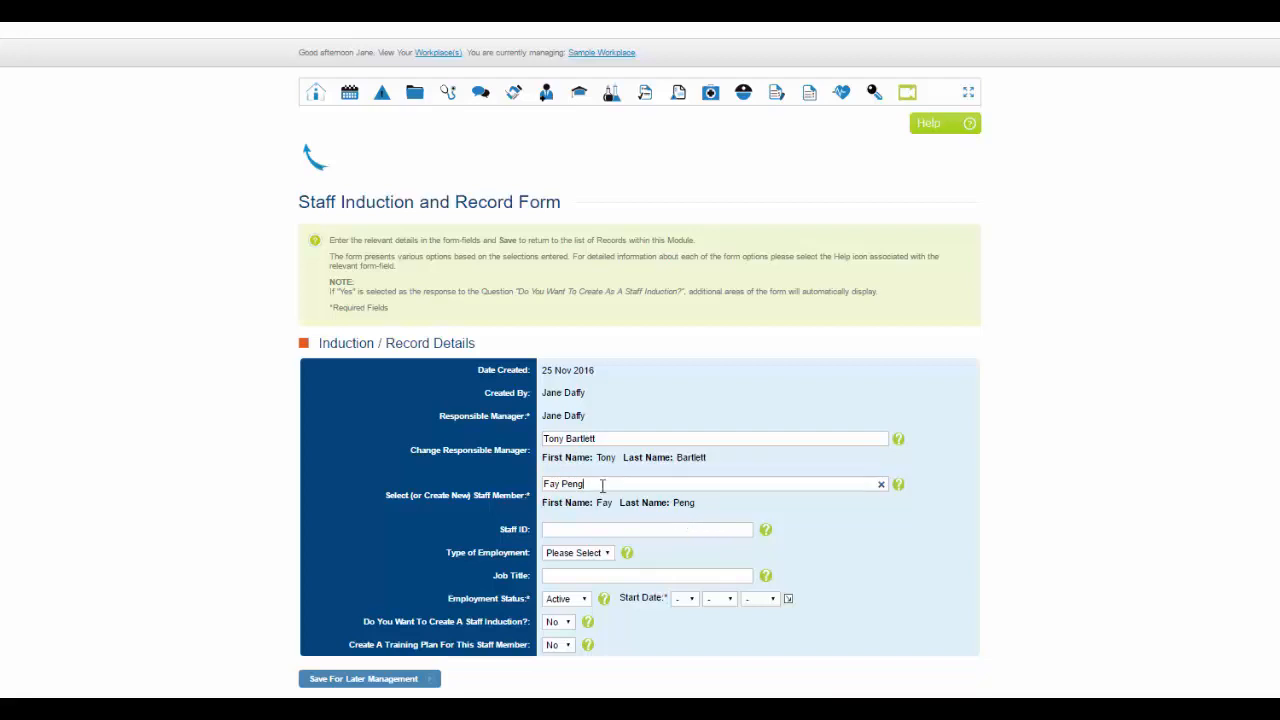
# Step: Replace the staff member entry with an unlisted first name and try the invitation form for a new inductee
pyautogui.moveTo(600, 484); pyautogui.dragTo(530, 482)
pyautogui.press('BackSpace')
pyautogui.write('jane')
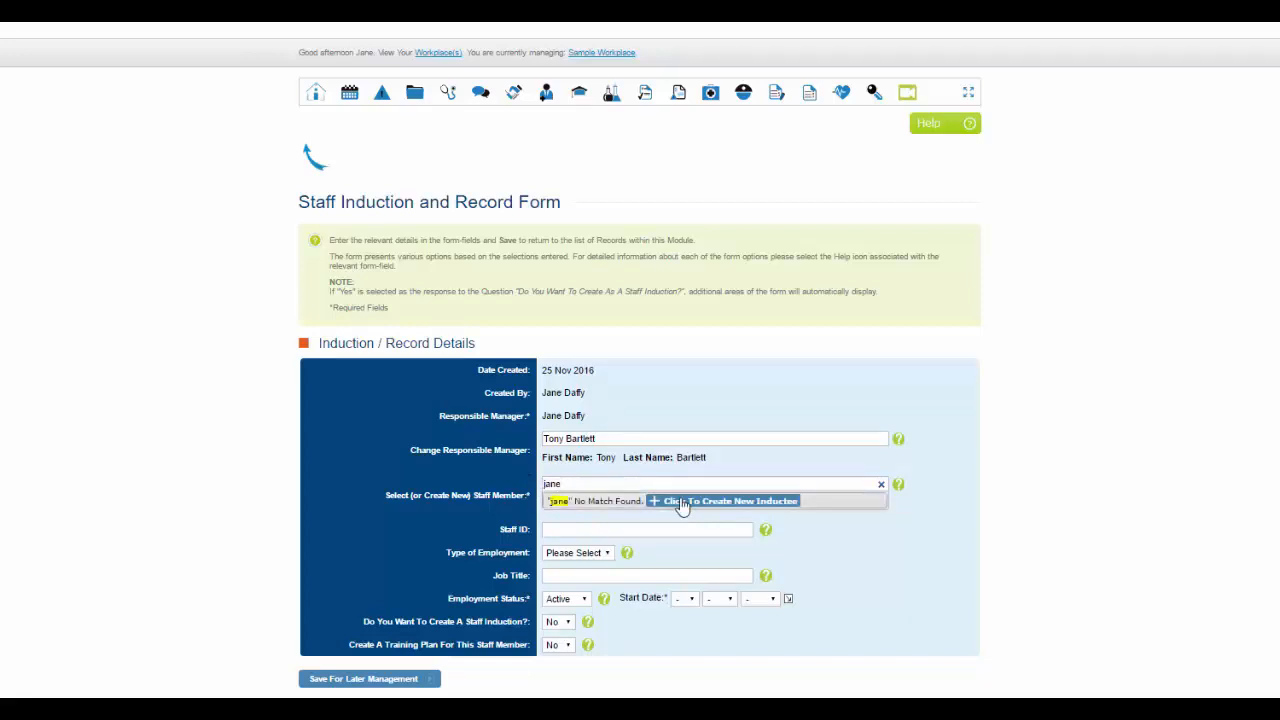
pyautogui.click(680, 505)
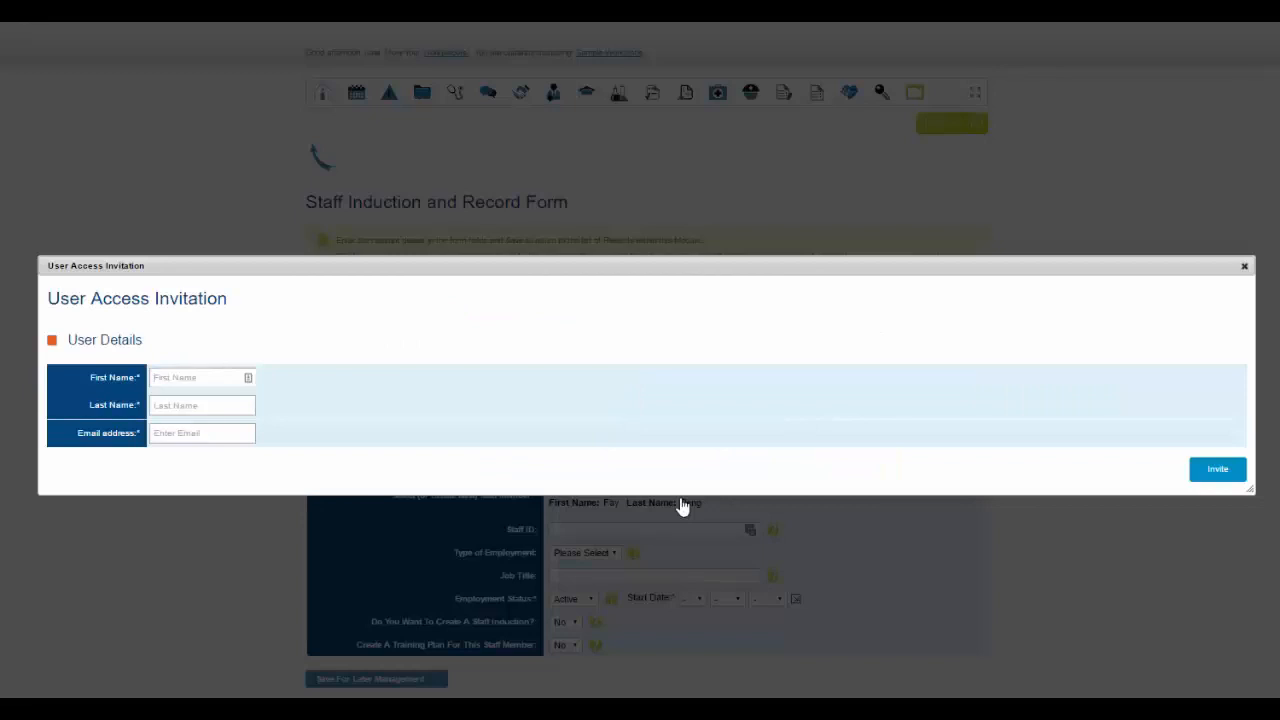
pyautogui.click(163, 378)
pyautogui.click(160, 405)
pyautogui.click(1200, 468)
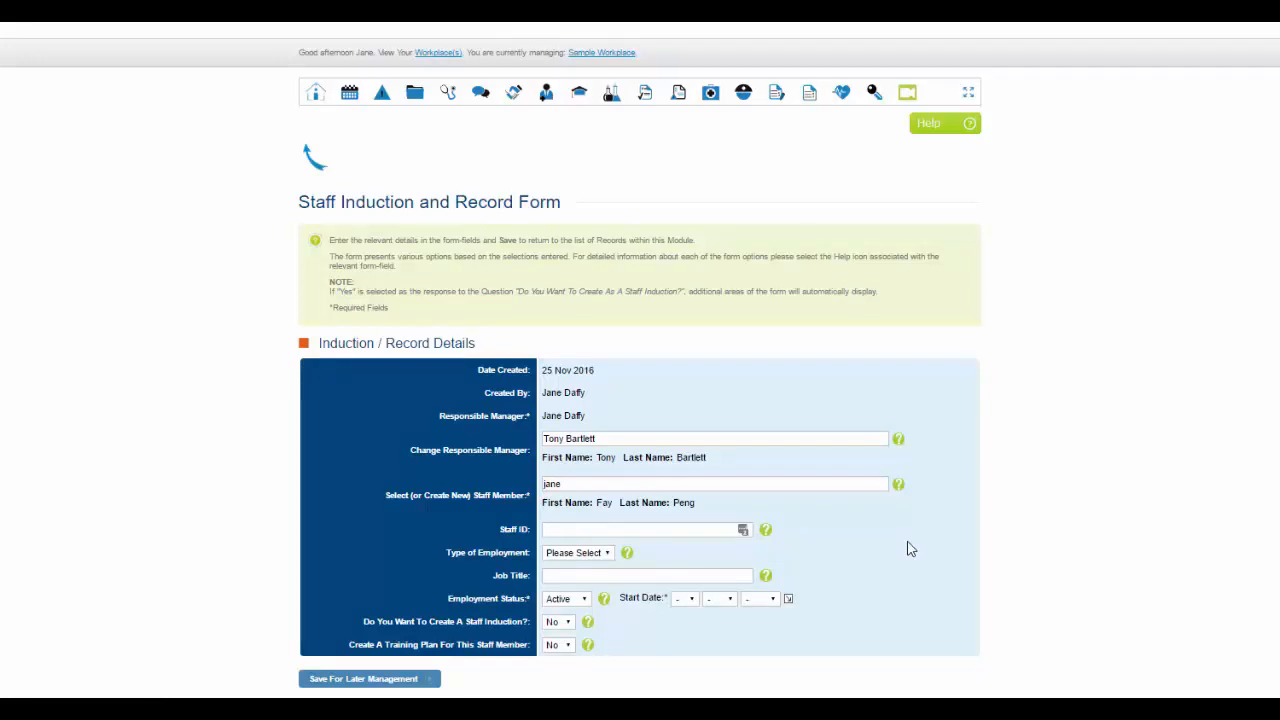
# Step: Read the help for the job title field and choose Active as the employment status
pyautogui.click(765, 576)
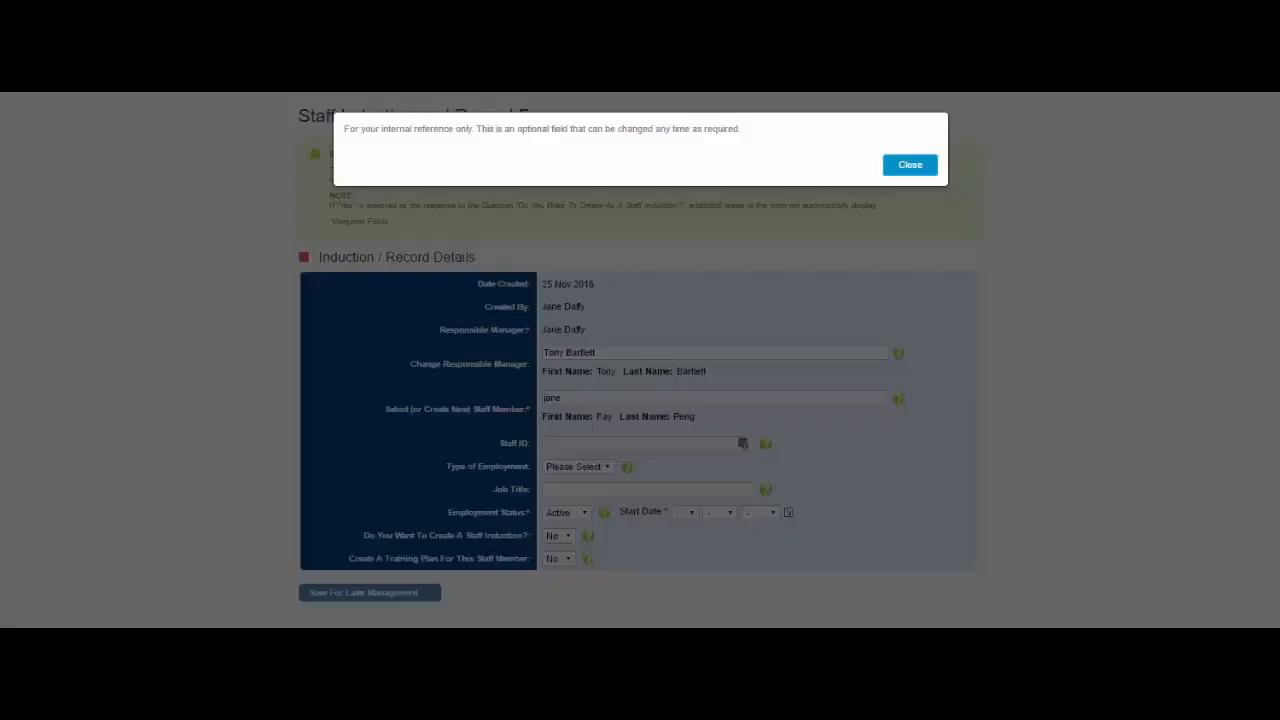
pyautogui.click(910, 166)
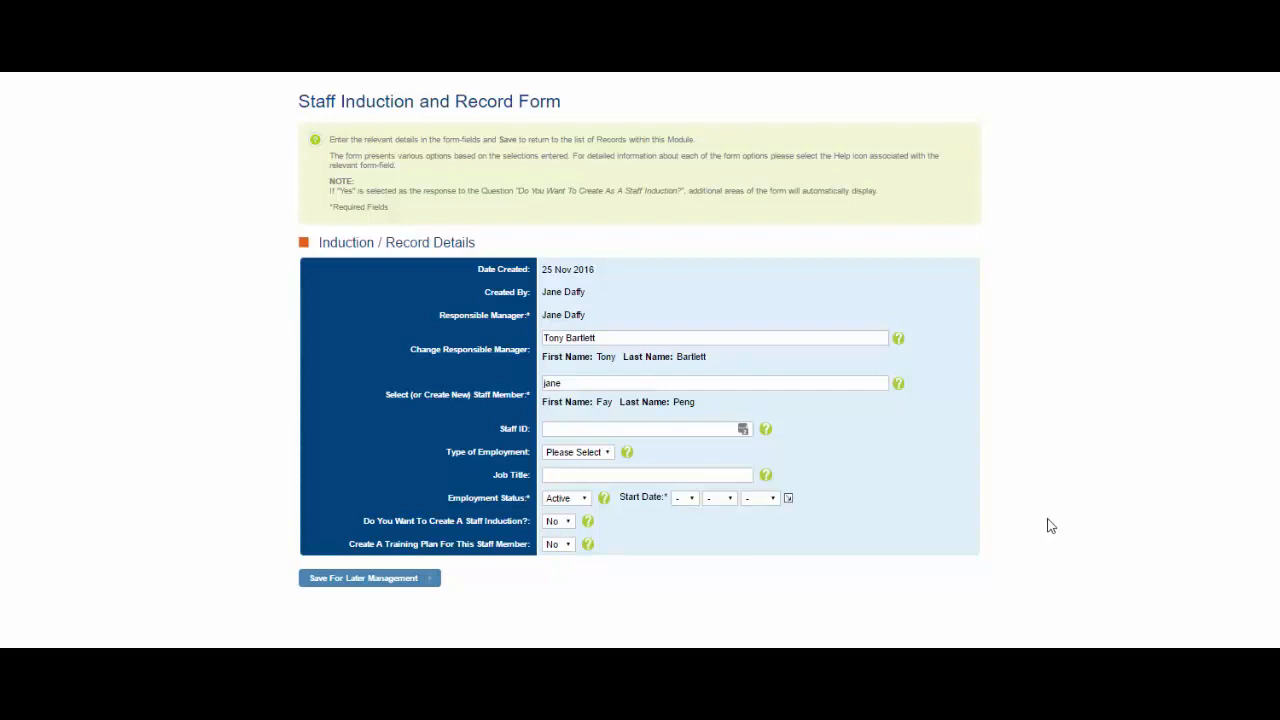
pyautogui.click(584, 500)
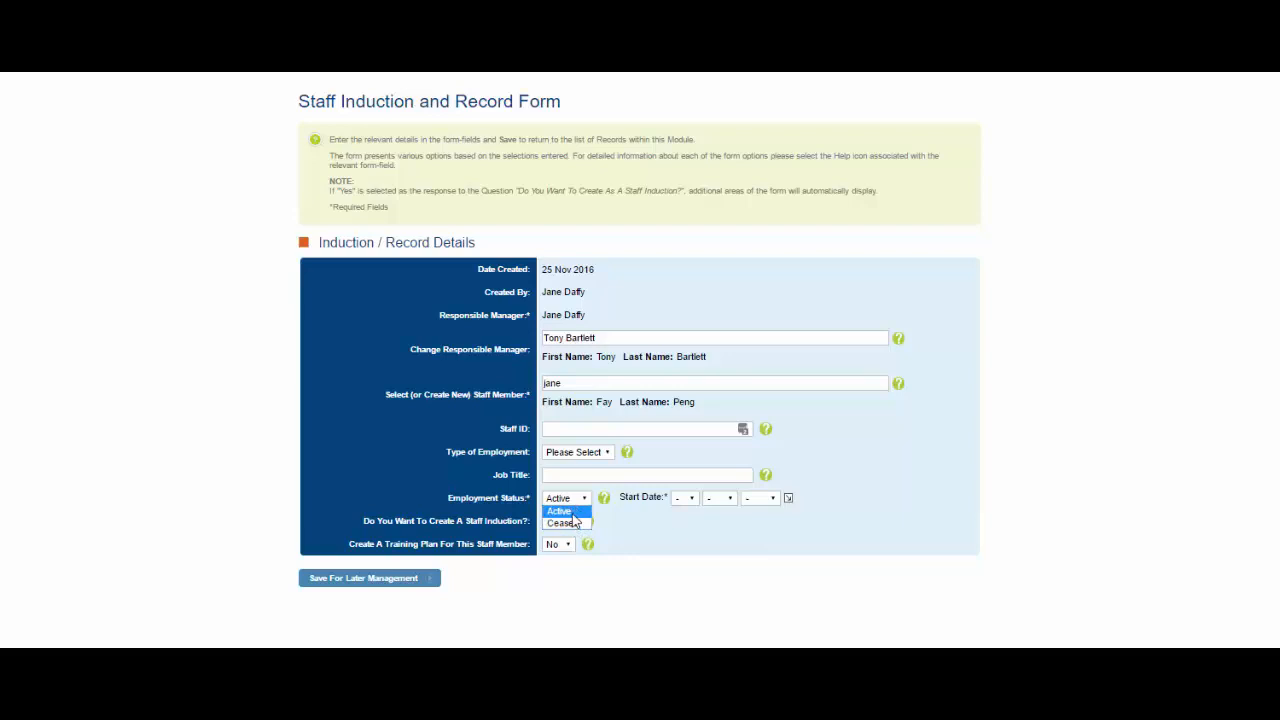
pyautogui.click(573, 514)
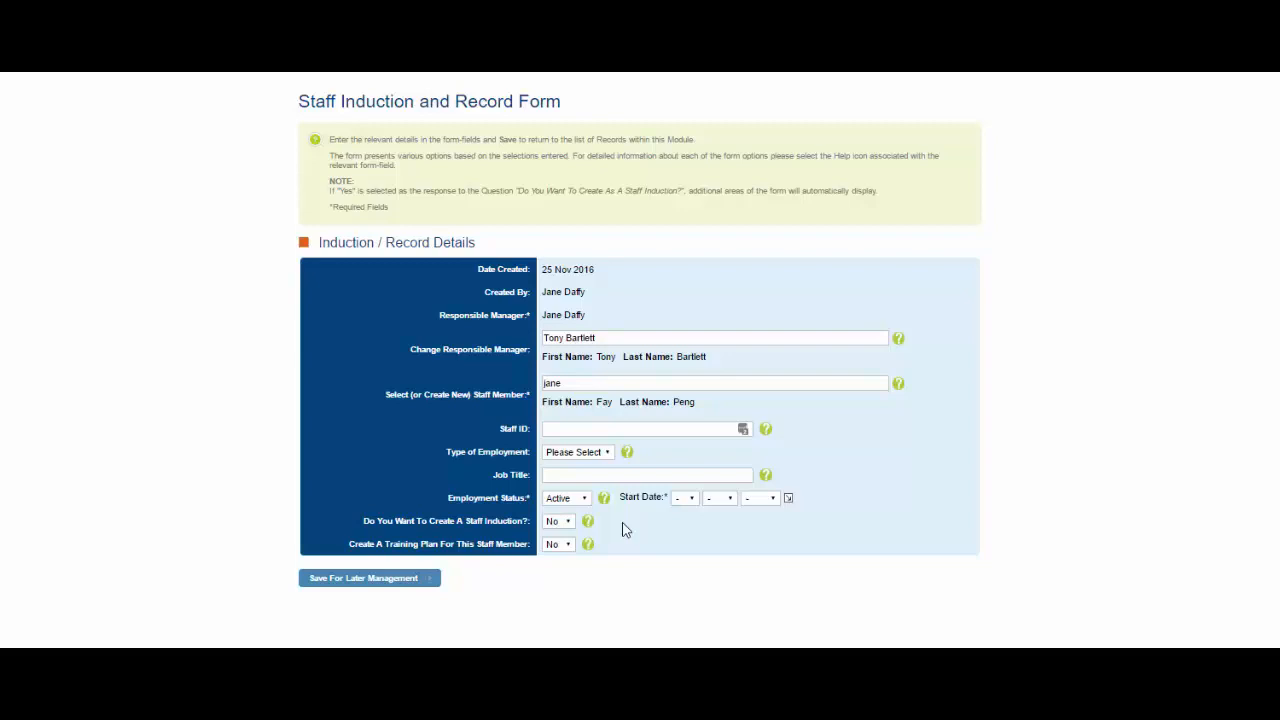
# Step: Choose Yes for creating a staff induction and look over the additional form sections
pyautogui.click(567, 522)
pyautogui.click(556, 535)
pyautogui.scroll(-1, 911, 508)
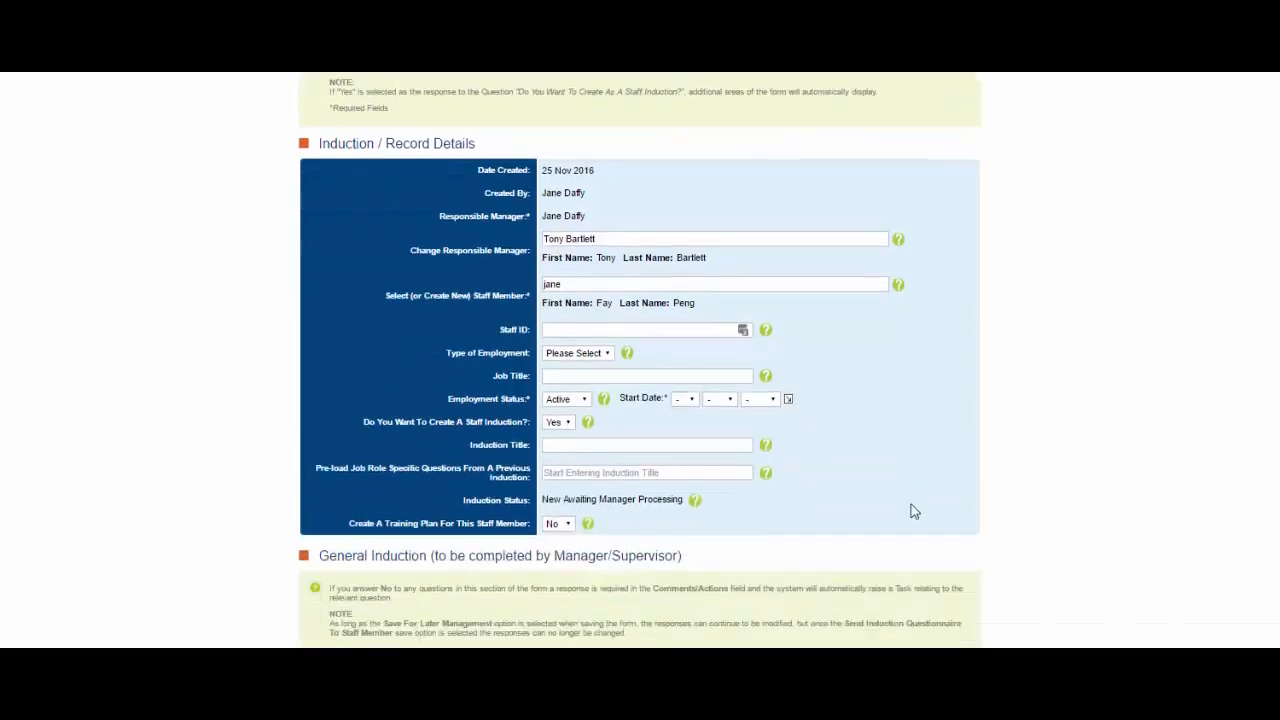
pyautogui.scroll(-3, 911, 506)
pyautogui.scroll(4, 911, 506)
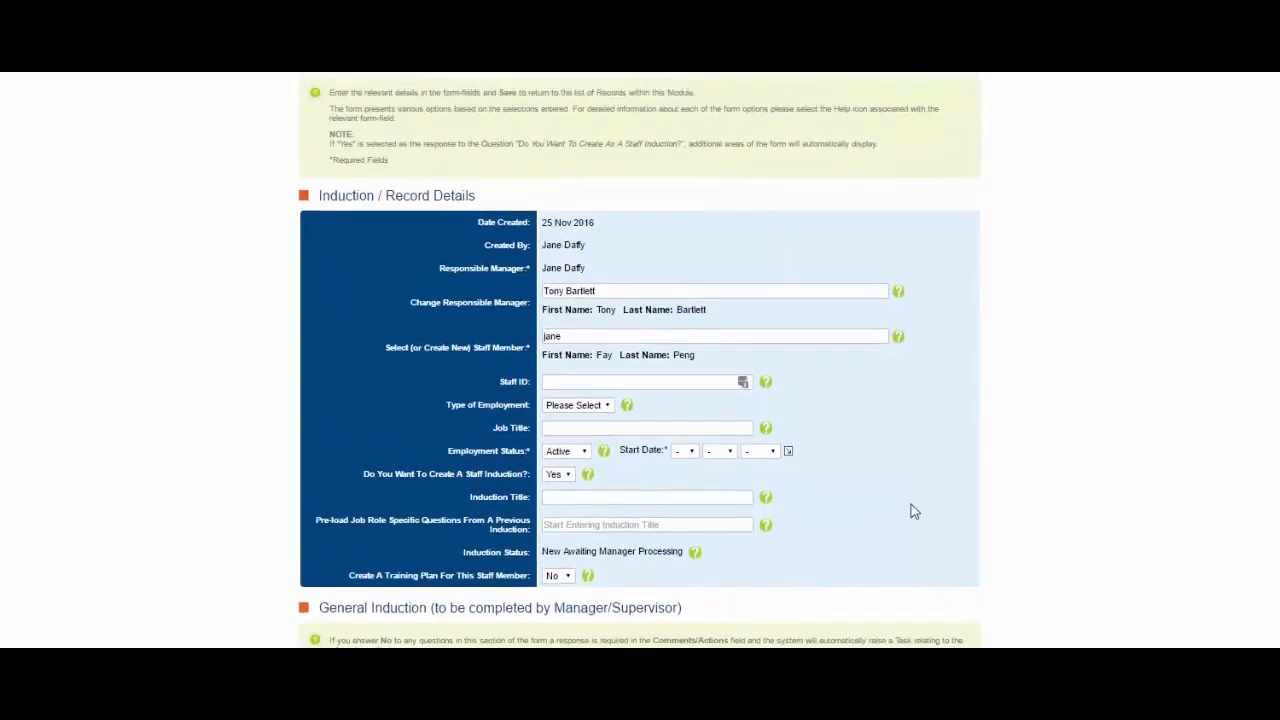
pyautogui.scroll(1, 911, 510)
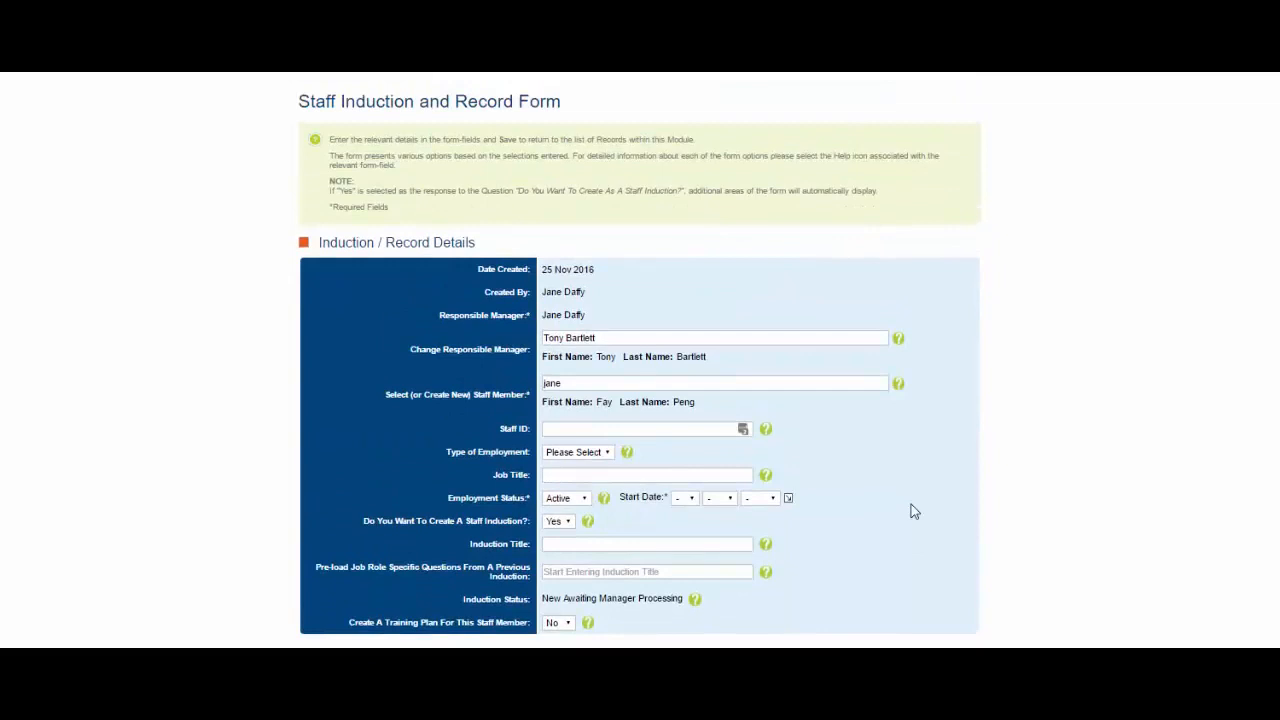
# Step: Read the help for the Induction Title field
pyautogui.click(766, 546)
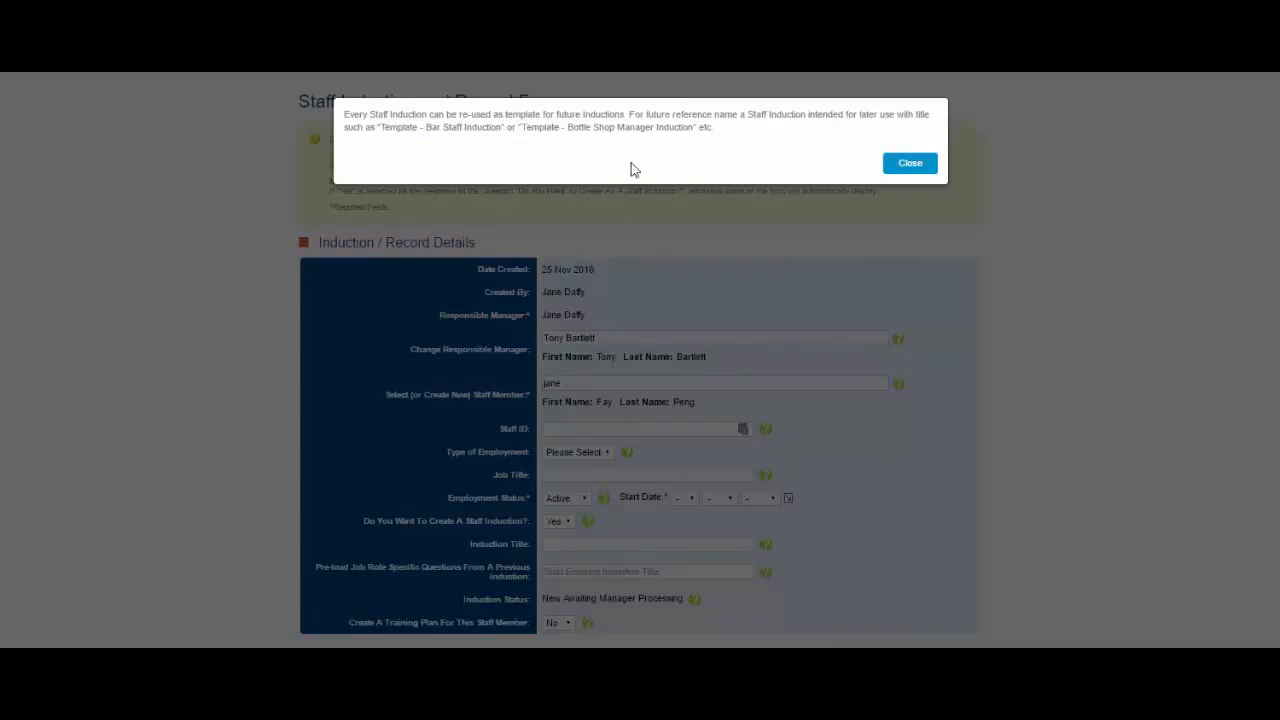
pyautogui.click(912, 166)
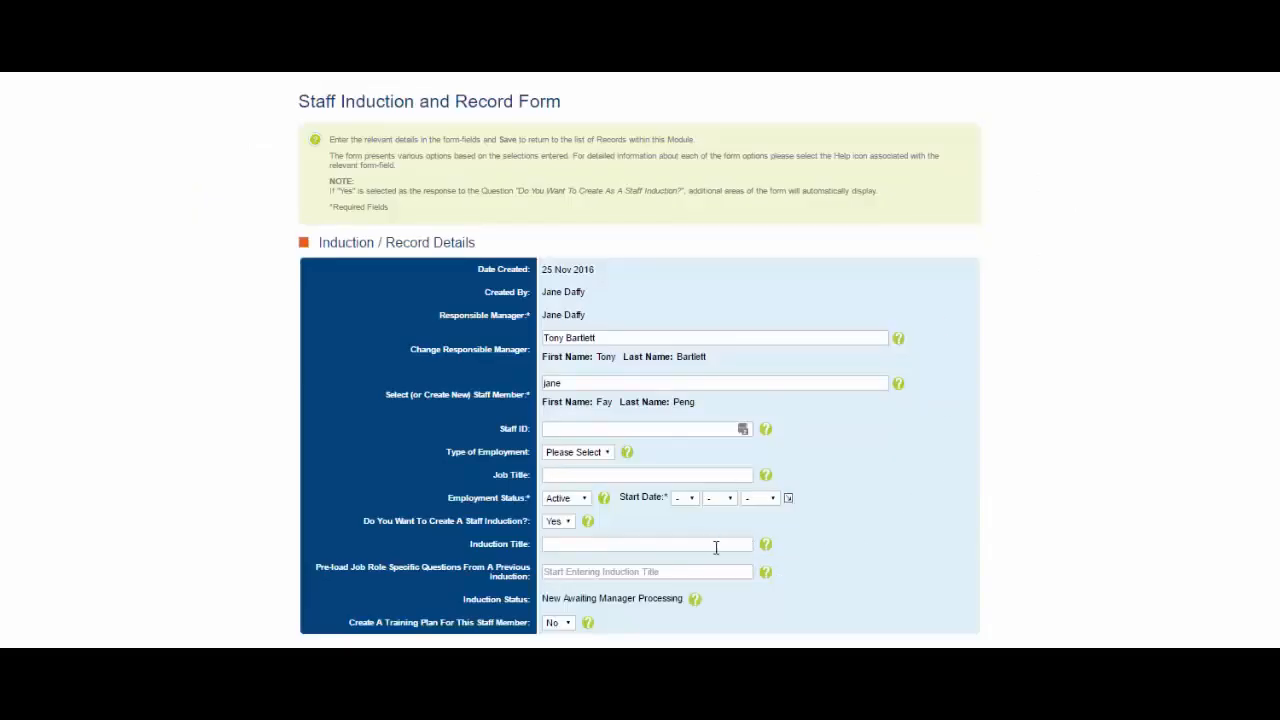
# Step: Set the Induction Title to T.E.A.M
pyautogui.click(555, 548)
pyautogui.write('te')
pyautogui.press('BackSpace')
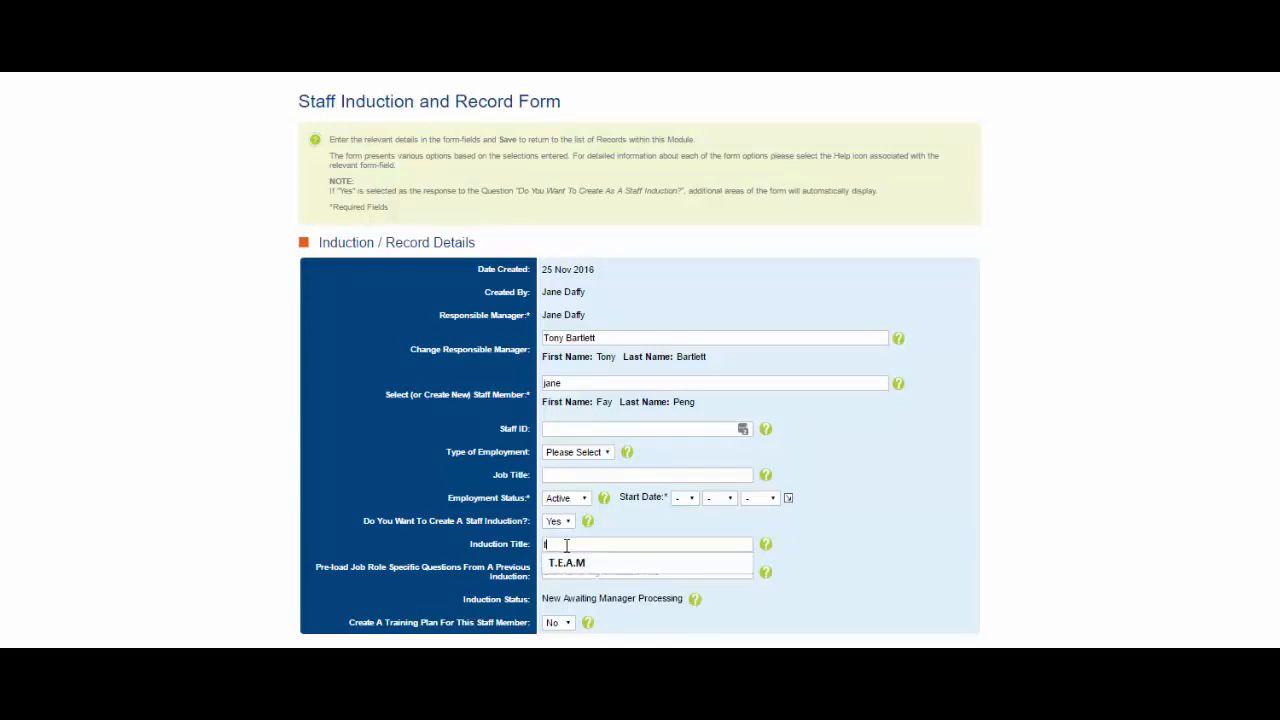
pyautogui.click(588, 563)
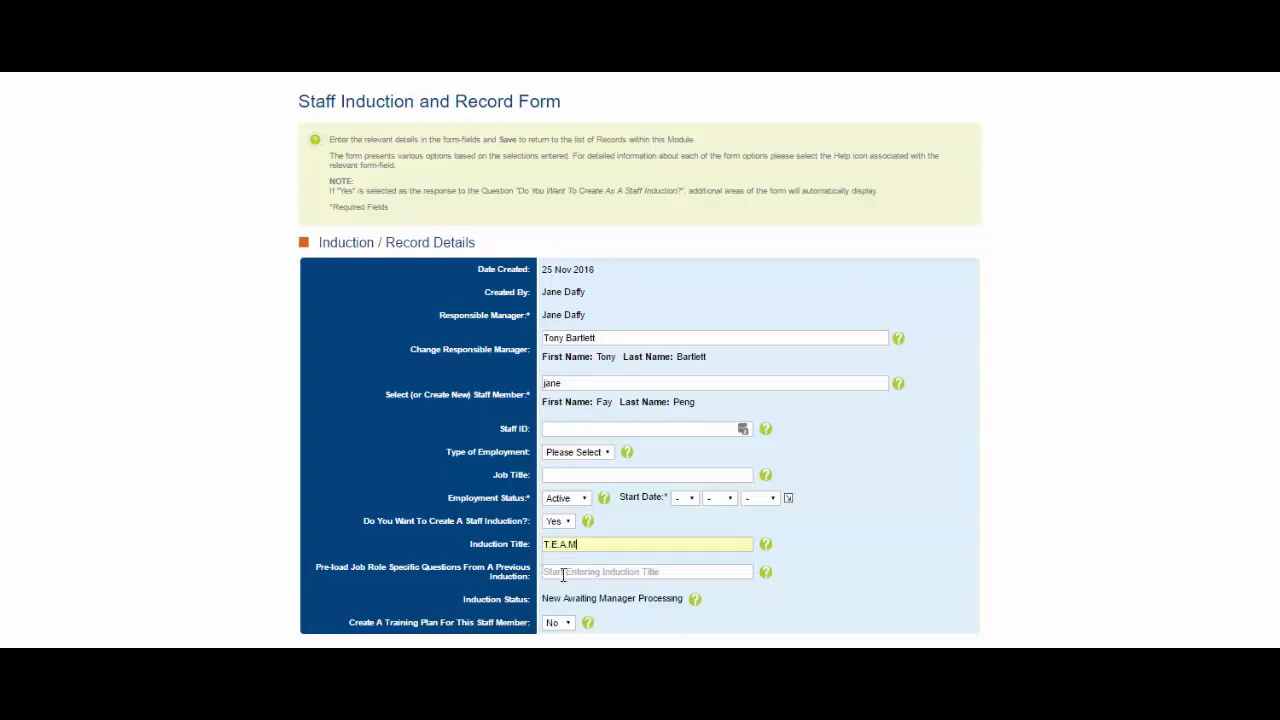
# Step: Pre-load the job role specific questions from previous induction #1550844 and dismiss the load message
pyautogui.click(562, 571)
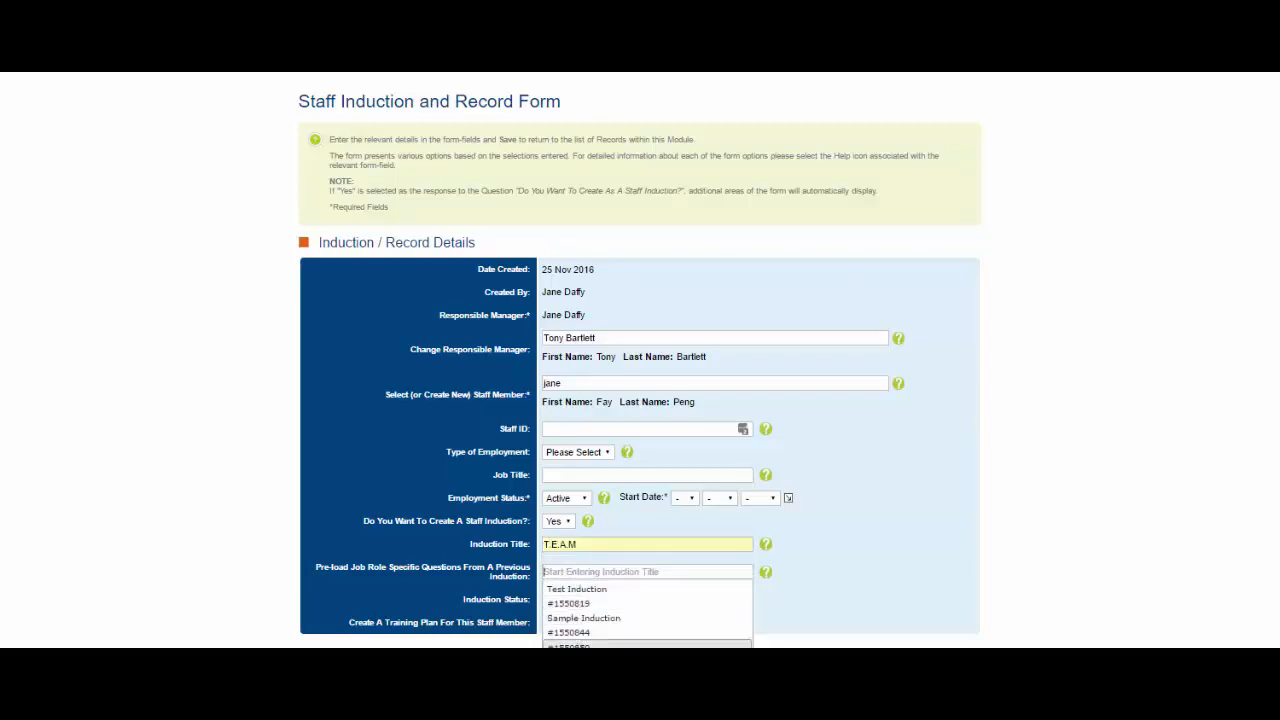
pyautogui.click(583, 635)
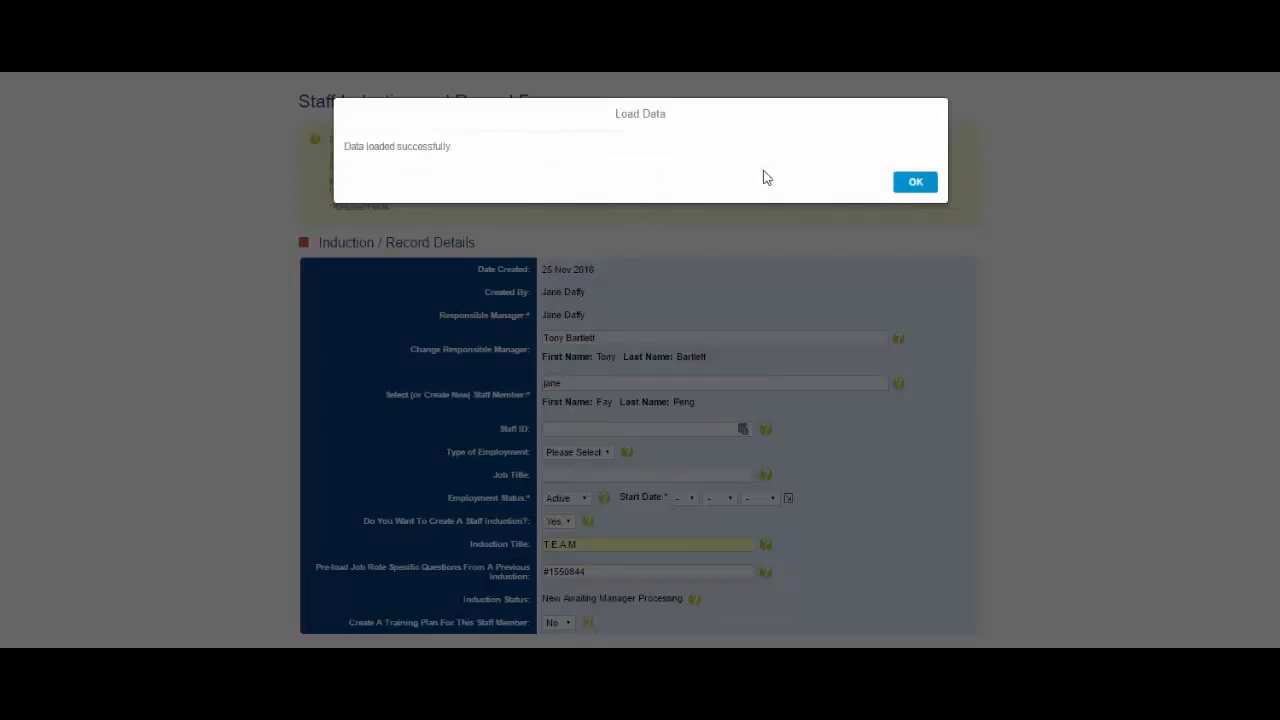
pyautogui.click(916, 184)
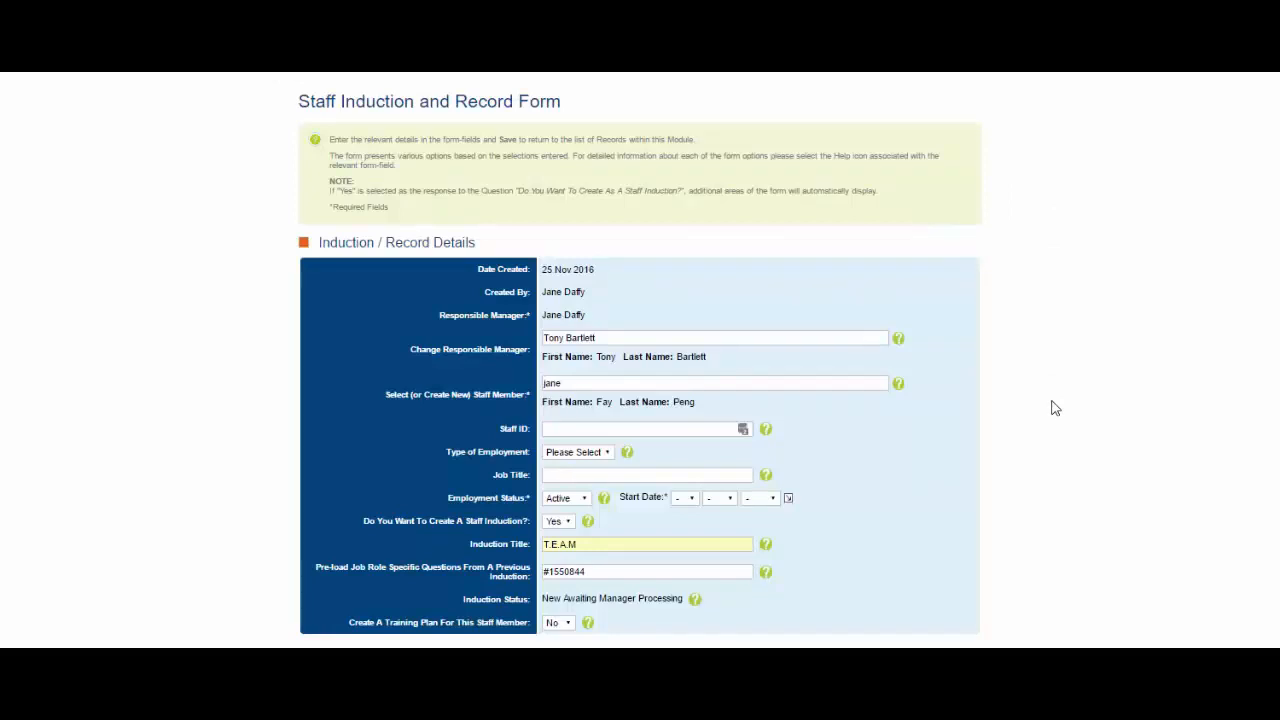
# Step: Choose Yes for creating a training plan for this staff member
pyautogui.scroll(-1, 1055, 407)
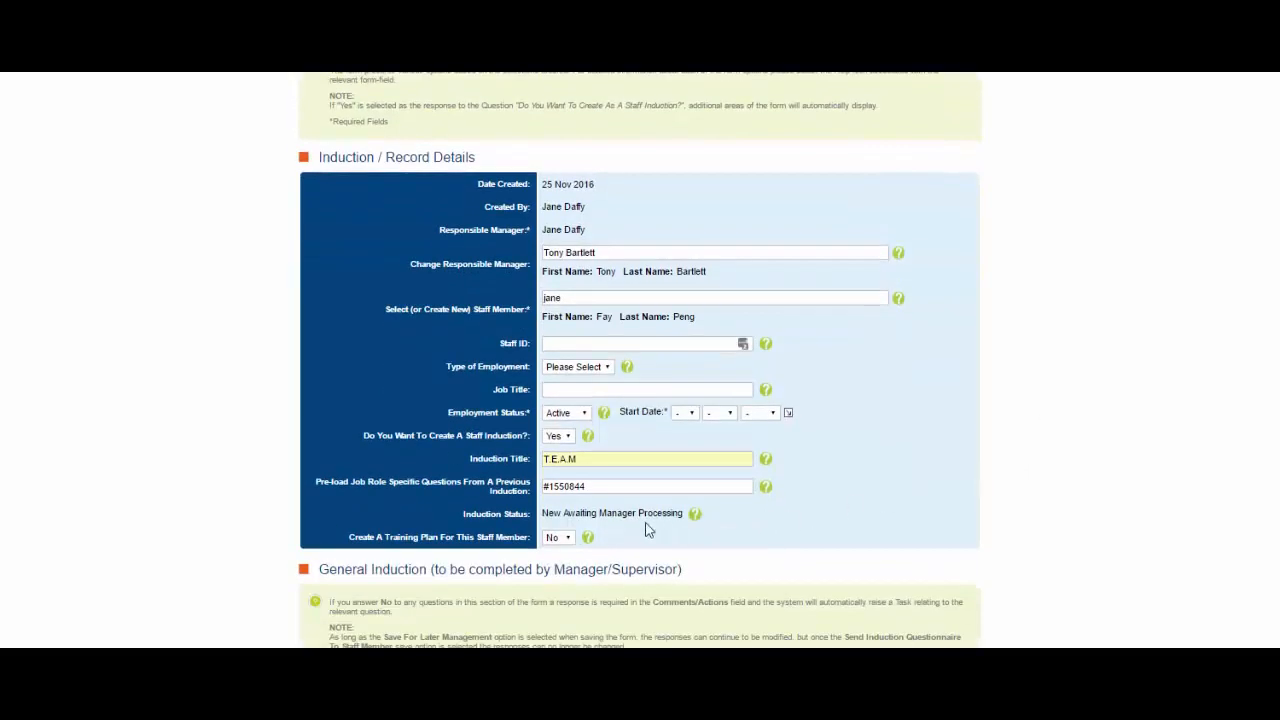
pyautogui.click(566, 539)
pyautogui.click(556, 551)
# Step: Look over the General Induction questions and the start of the Workplace Induction section
pyautogui.scroll(-3, 835, 531)
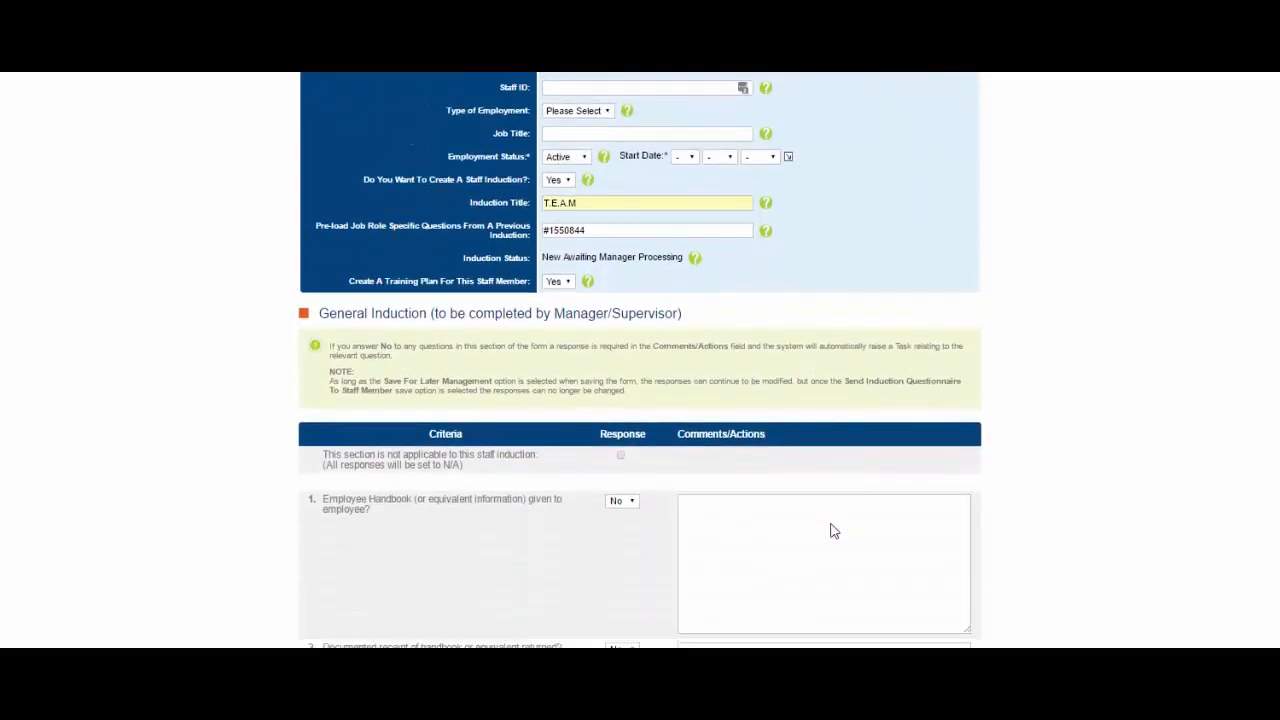
pyautogui.scroll(-1, 835, 531)
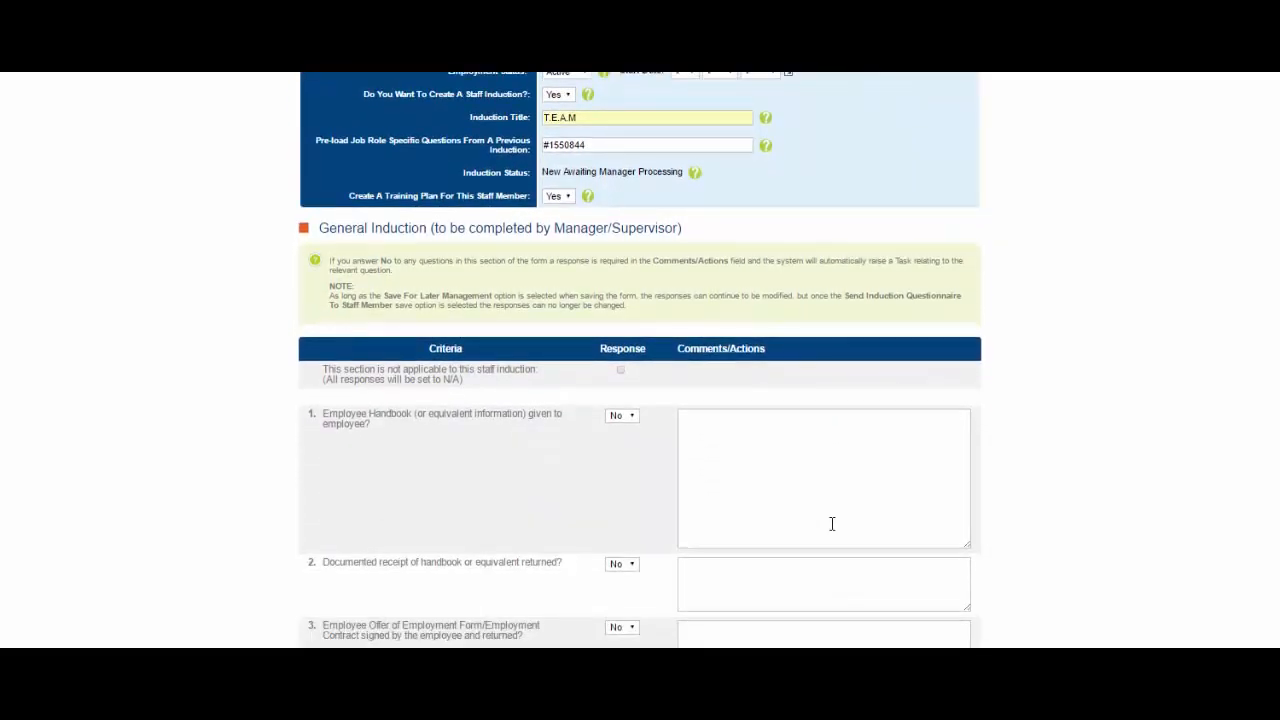
pyautogui.scroll(-1, 831, 524)
pyautogui.scroll(-1, 831, 524)
pyautogui.scroll(-1, 831, 524)
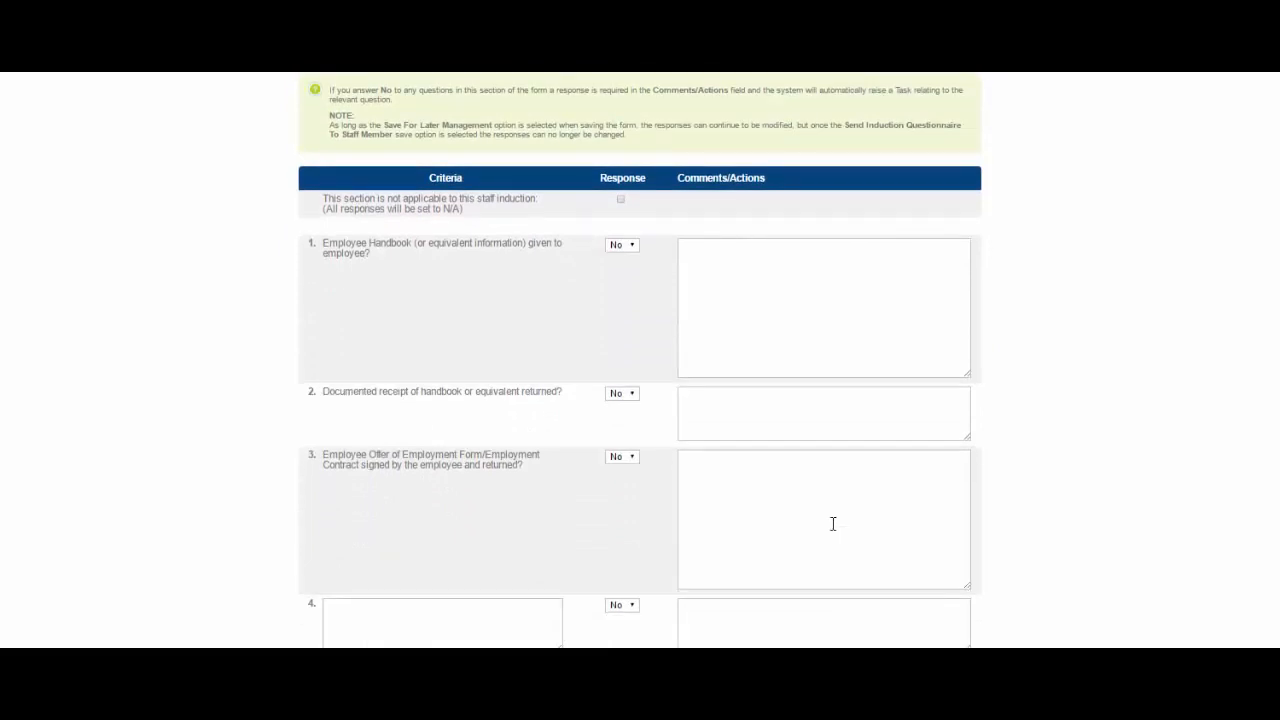
pyautogui.scroll(-5, 832, 524)
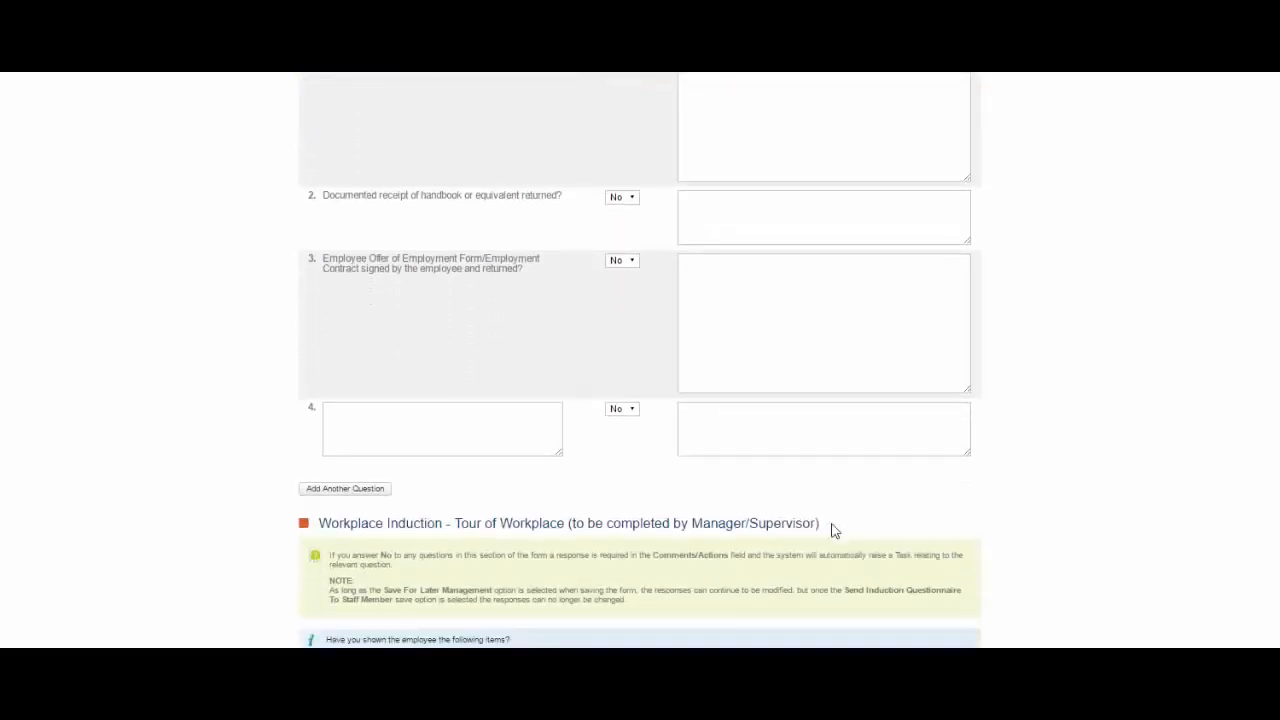
pyautogui.scroll(-3, 832, 524)
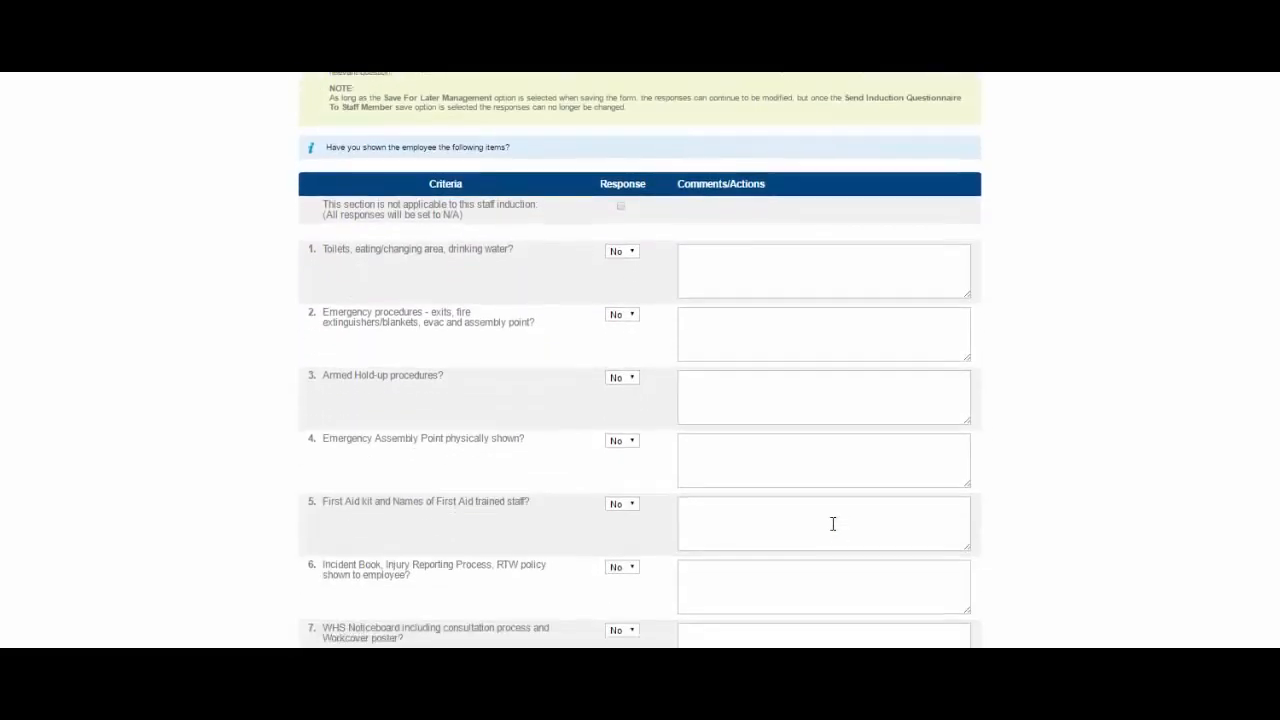
# Step: Try out individual responses such as Yes and N/A on the first two Workplace Induction questions
pyautogui.click(631, 261)
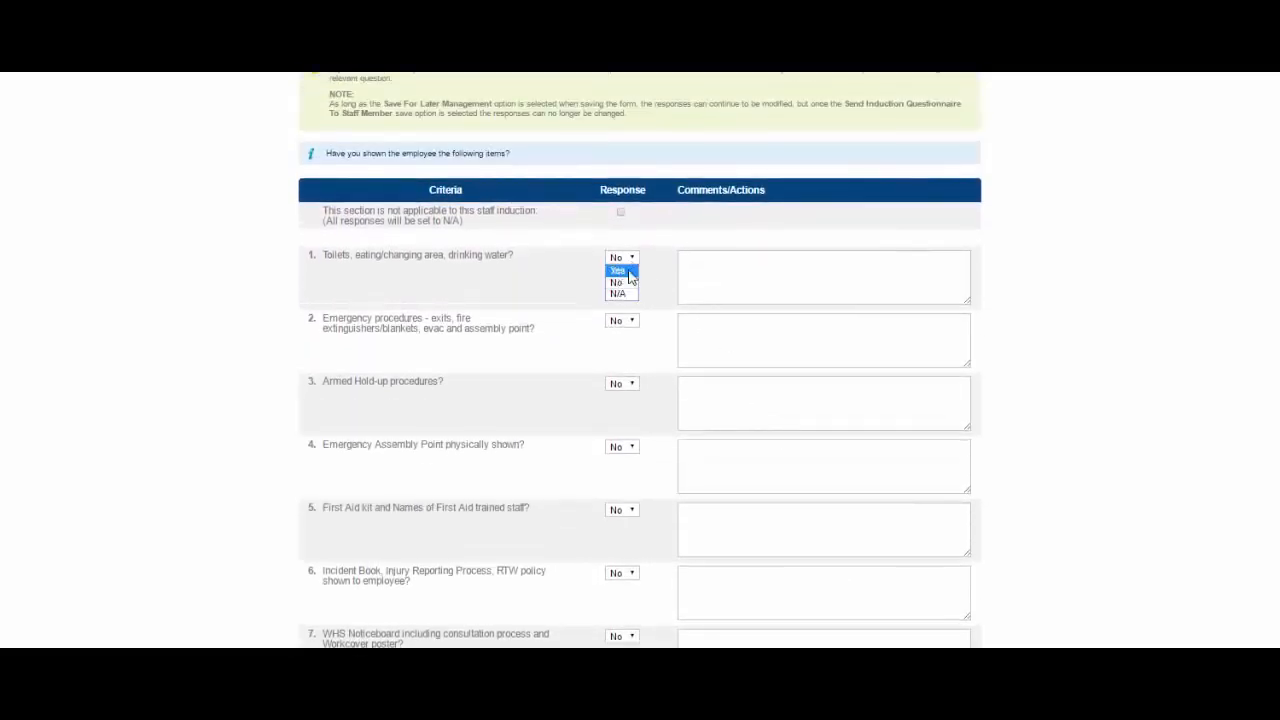
pyautogui.click(629, 271)
pyautogui.click(633, 322)
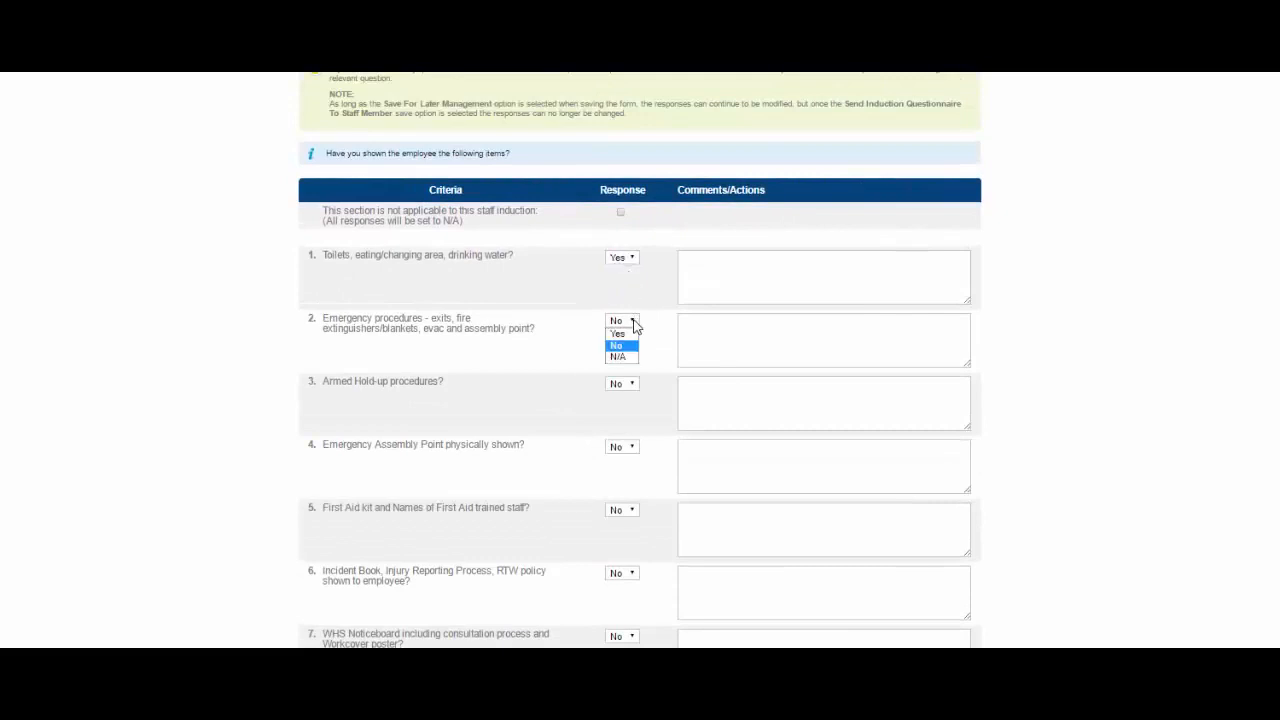
pyautogui.click(628, 357)
pyautogui.click(633, 258)
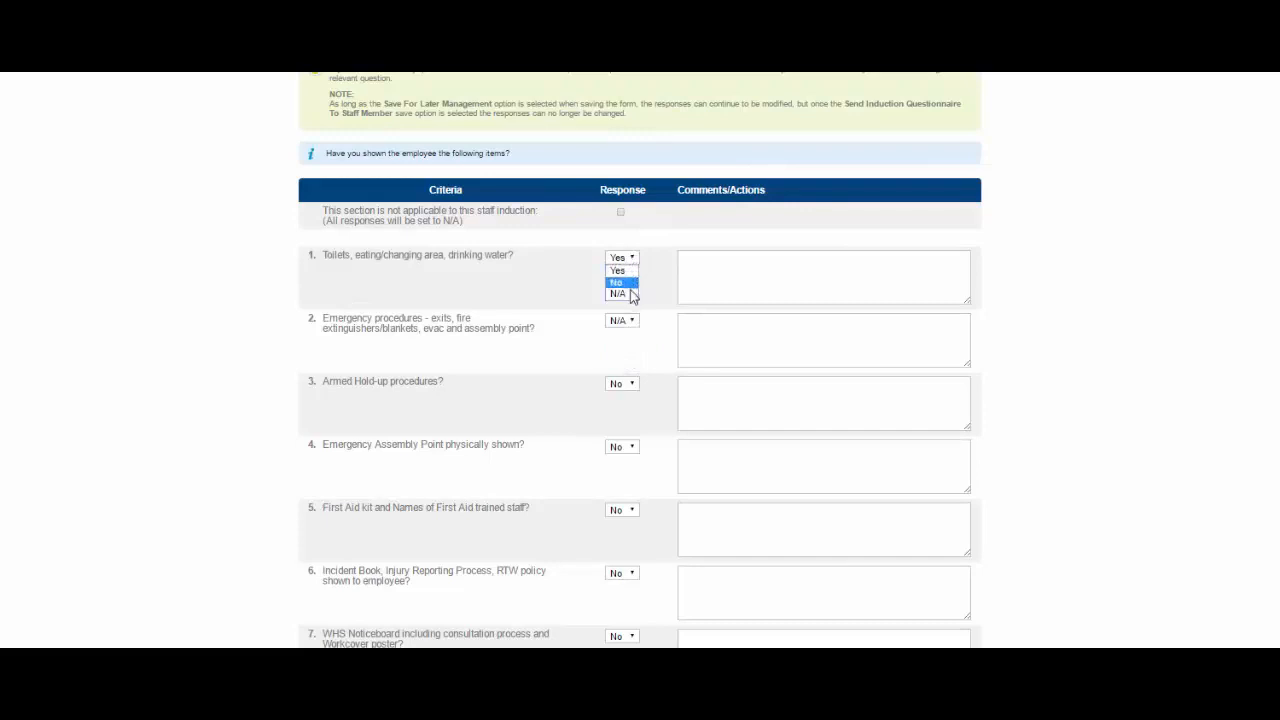
pyautogui.click(629, 290)
# Step: Mark the Workplace Induction section as not applicable, but answer No to the emergency procedures question with "comment" as its comment
pyautogui.click(620, 212)
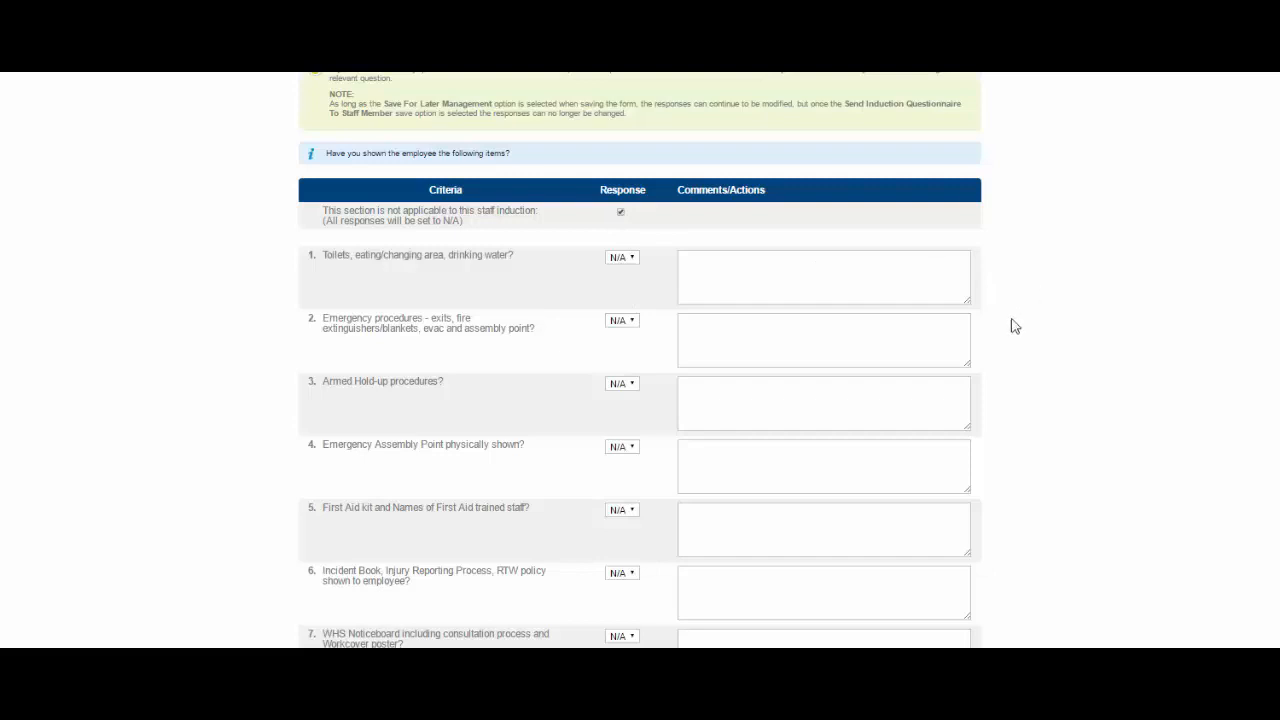
pyautogui.click(625, 321)
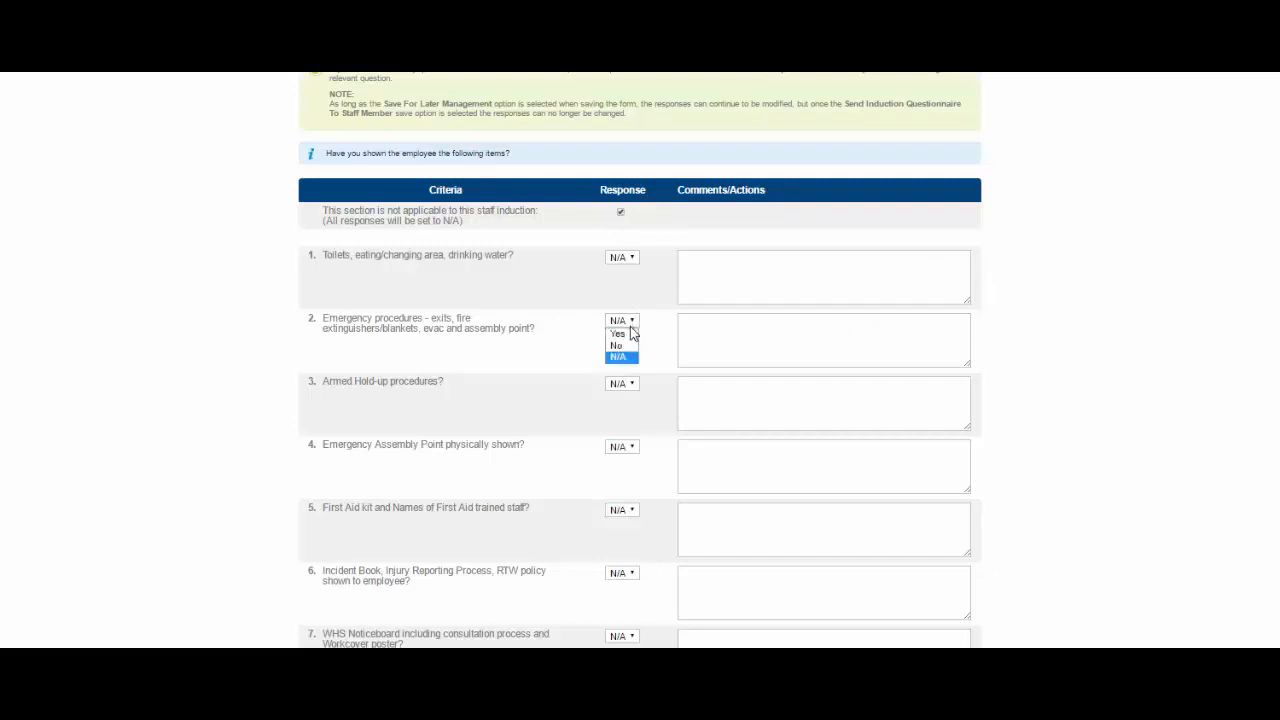
pyautogui.click(618, 346)
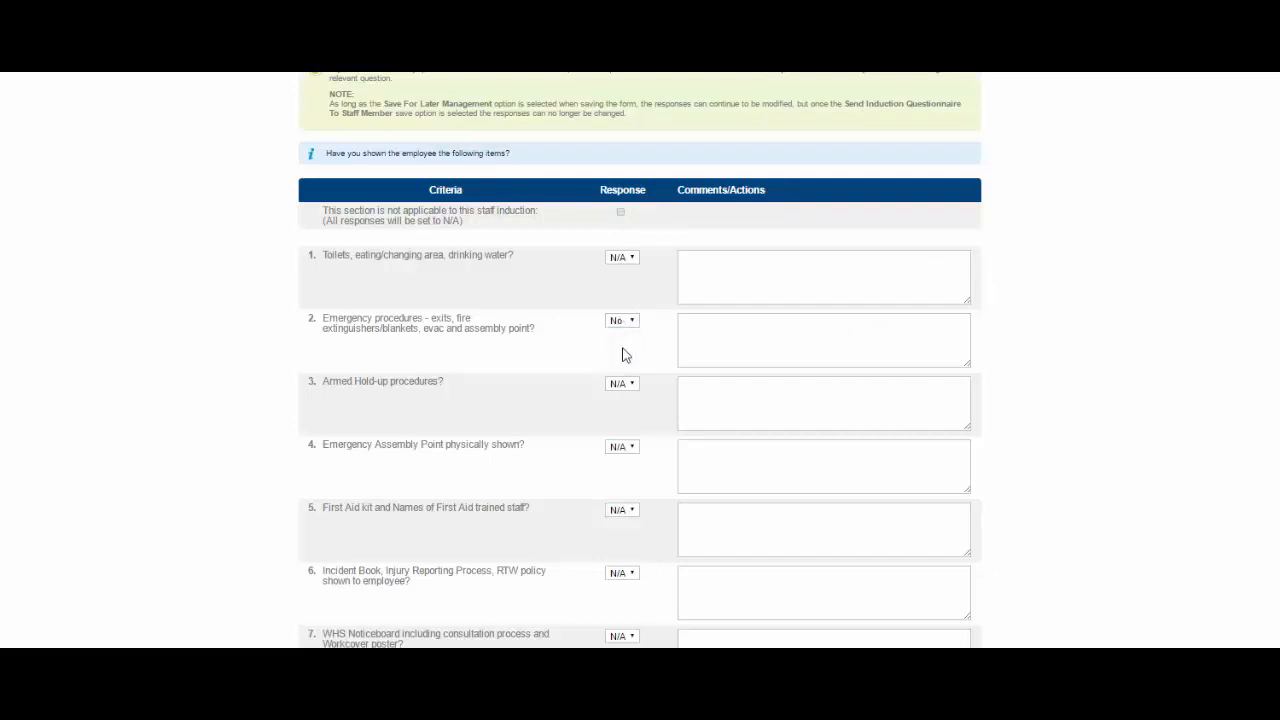
pyautogui.click(711, 335)
pyautogui.write('comment')
# Step: Look over the Job Role Specific Induction section and send the induction questionnaire to the staff member
pyautogui.scroll(-1, 1040, 335)
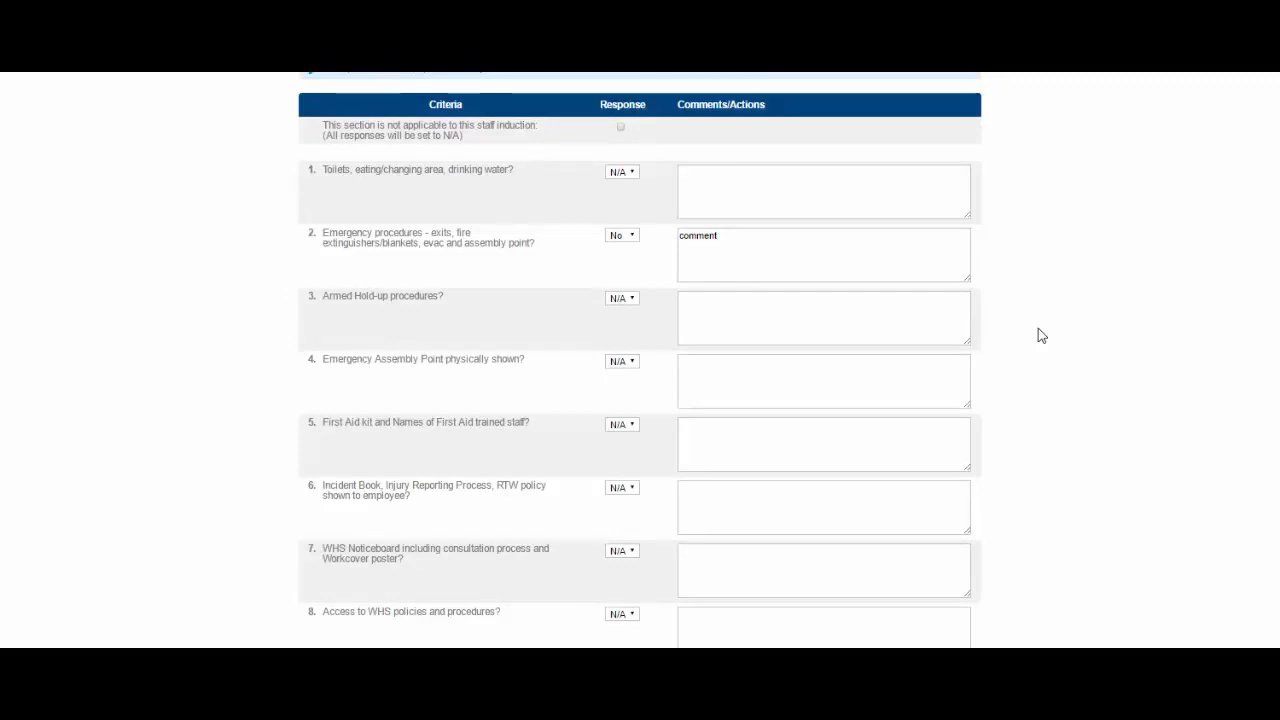
pyautogui.scroll(-4, 1038, 330)
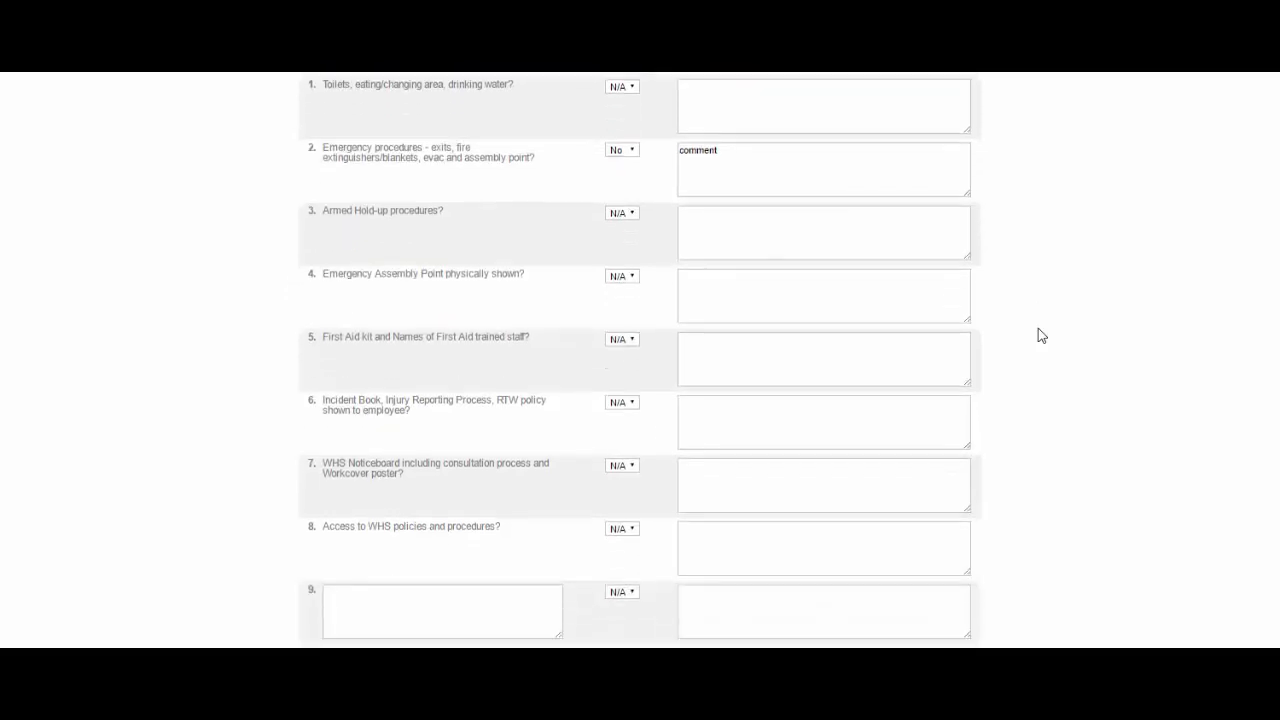
pyautogui.scroll(-3, 1041, 335)
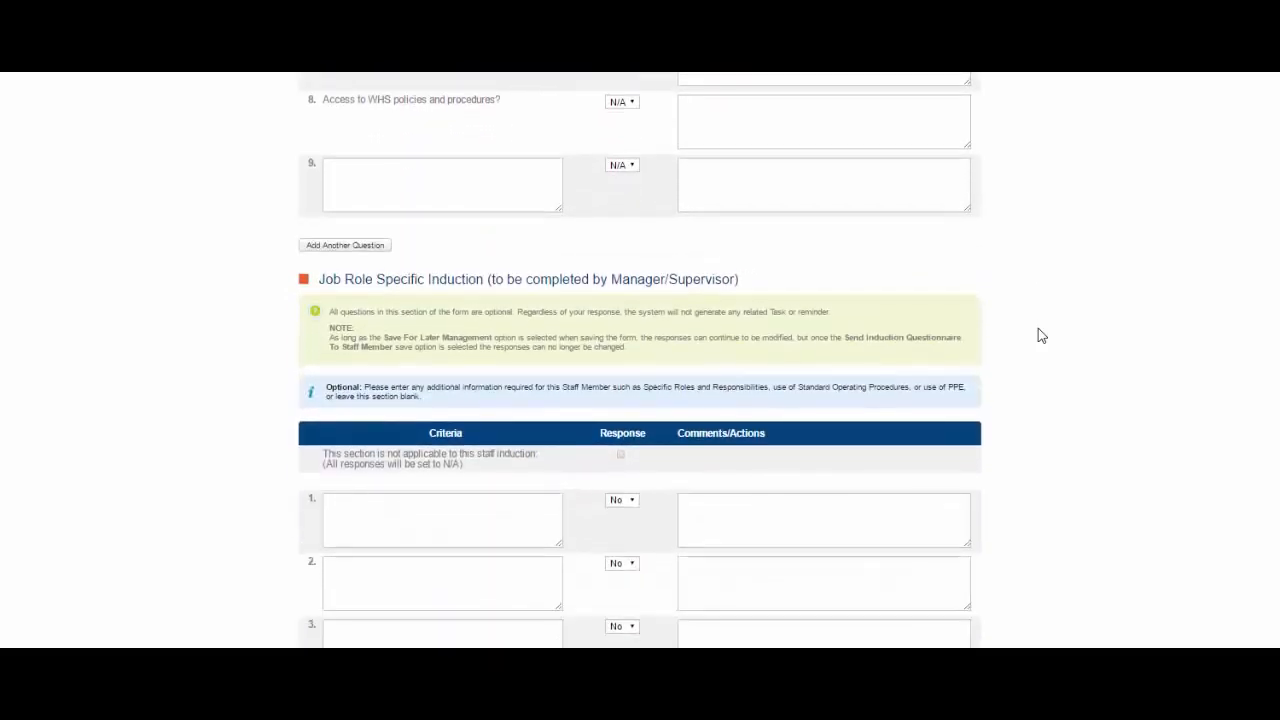
pyautogui.scroll(-1, 1039, 330)
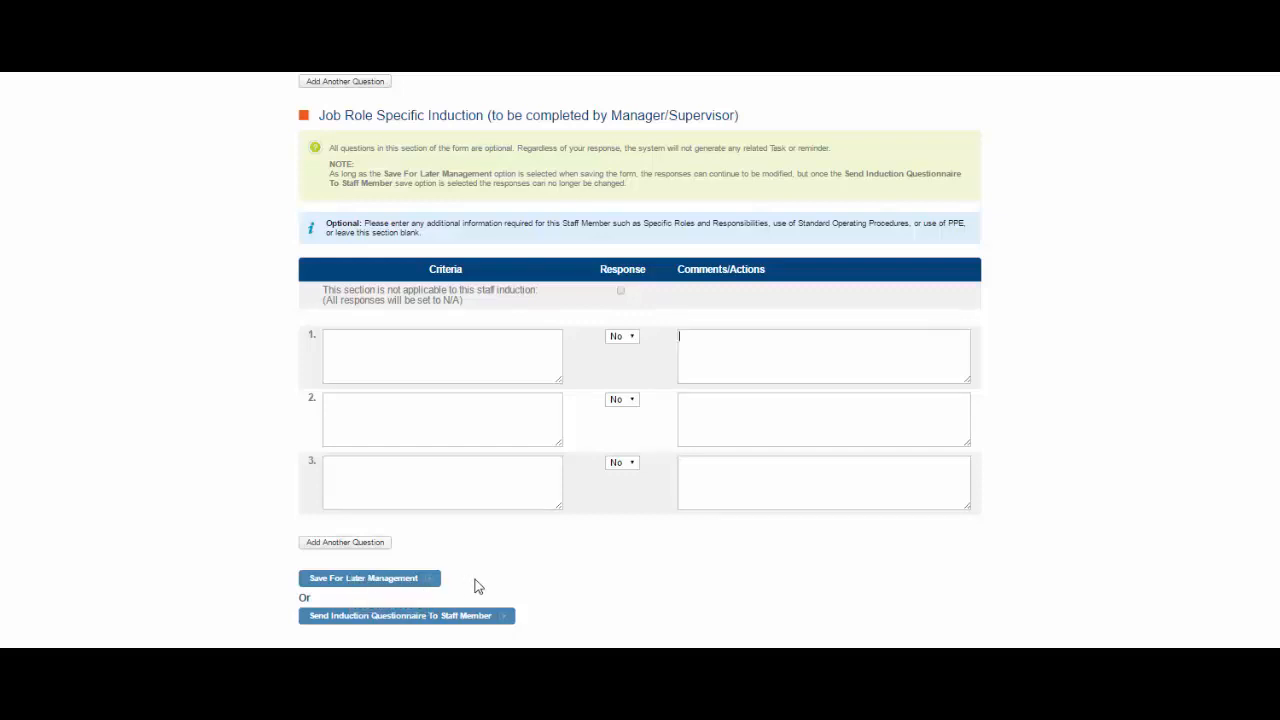
pyautogui.click(385, 616)
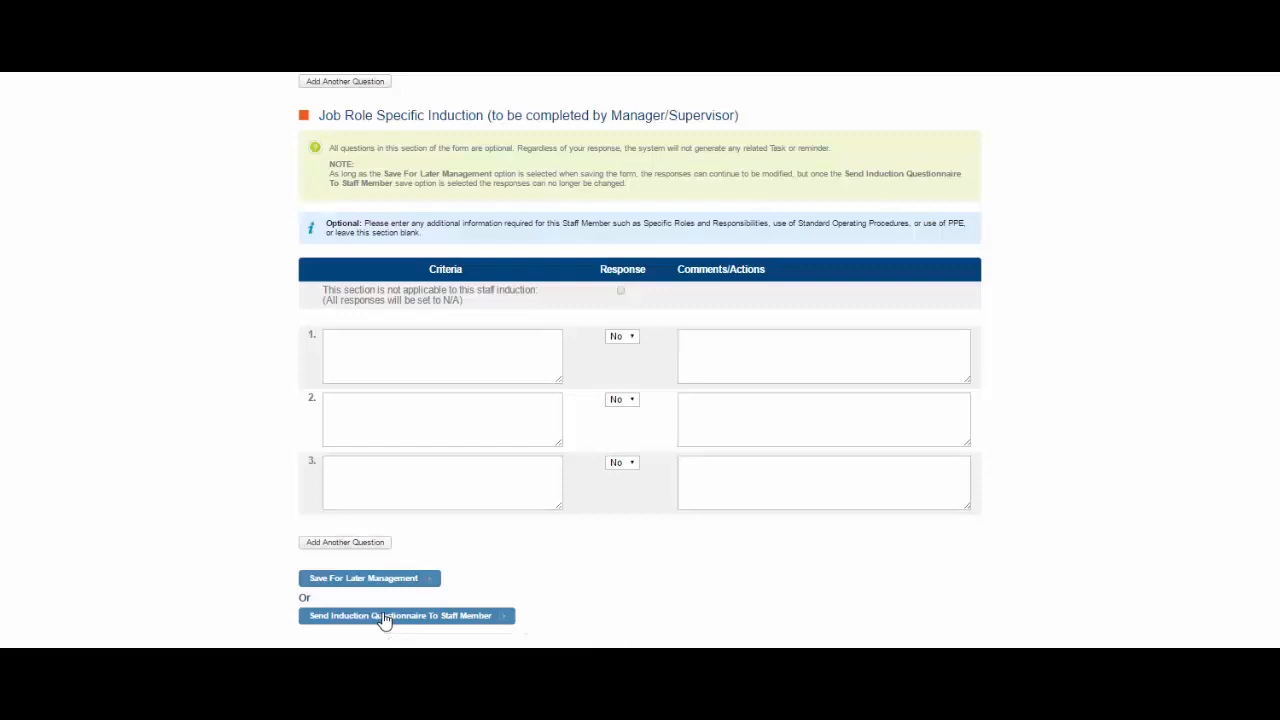